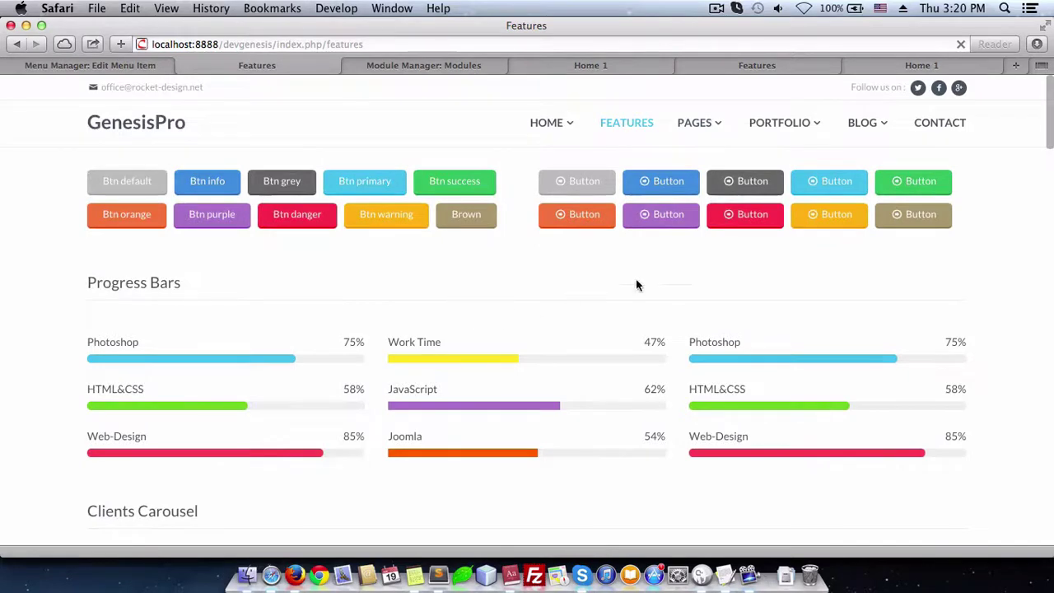
Examine the site's Features page from the buttons and progress bars through to the videos and columns
{"action": "scroll", "coordinate": [734, 271], "scroll_direction": "down", "scroll_amount": 5}
{"action": "scroll", "coordinate": [733, 271], "scroll_direction": "up", "scroll_amount": 5}
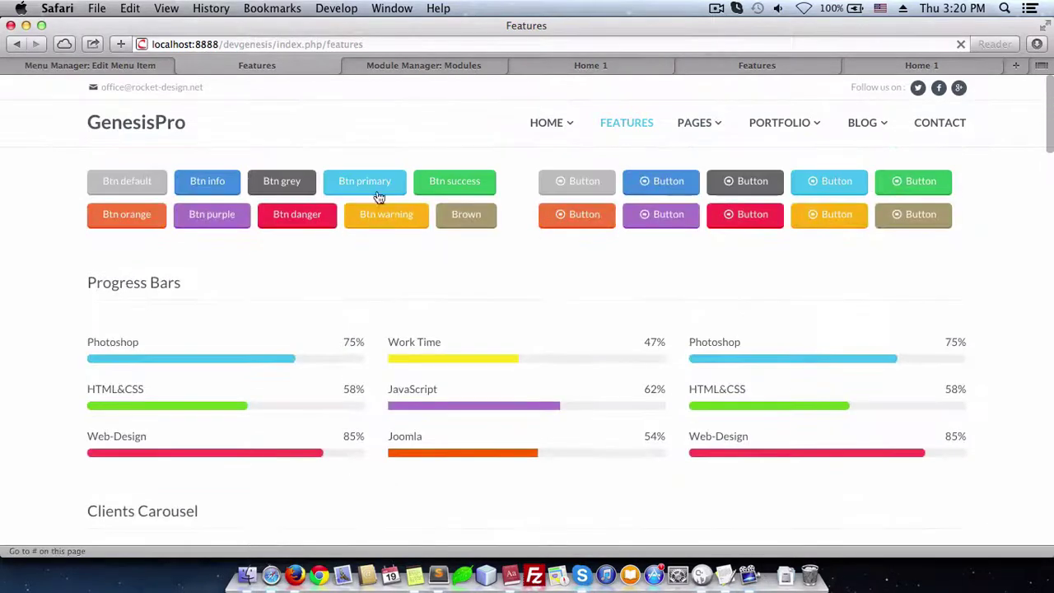
{"action": "scroll", "coordinate": [469, 302], "scroll_direction": "down", "scroll_amount": 8}
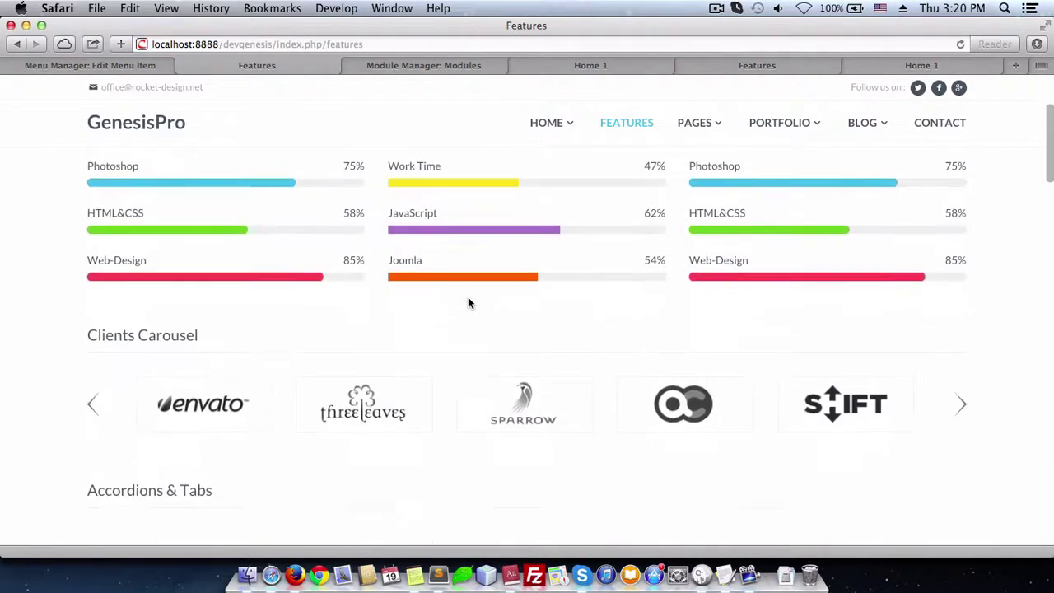
{"action": "scroll", "coordinate": [468, 303], "scroll_direction": "down", "scroll_amount": 10}
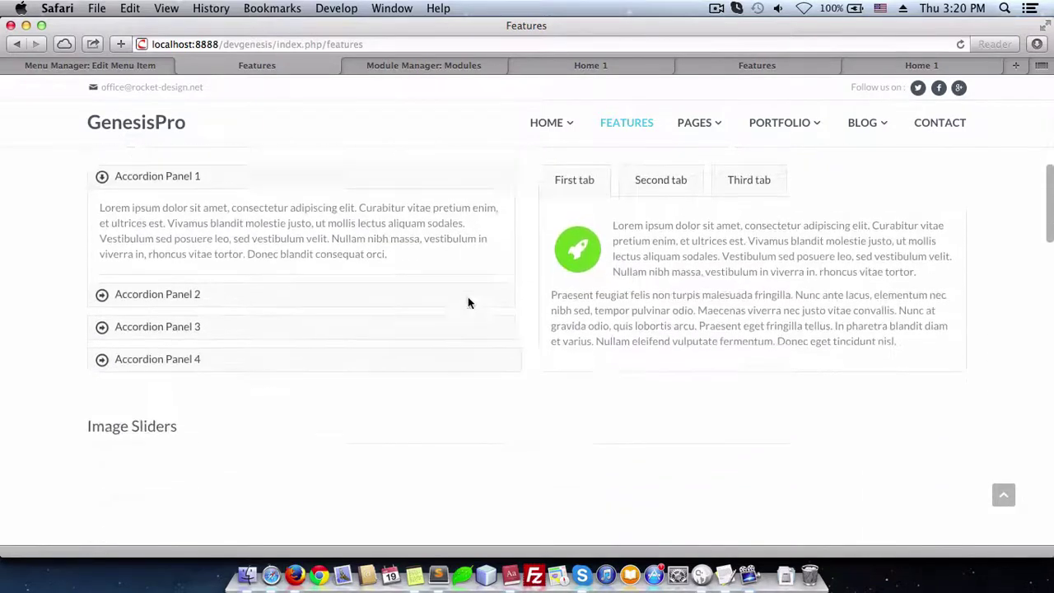
{"action": "scroll", "coordinate": [468, 303], "scroll_direction": "down", "scroll_amount": 10}
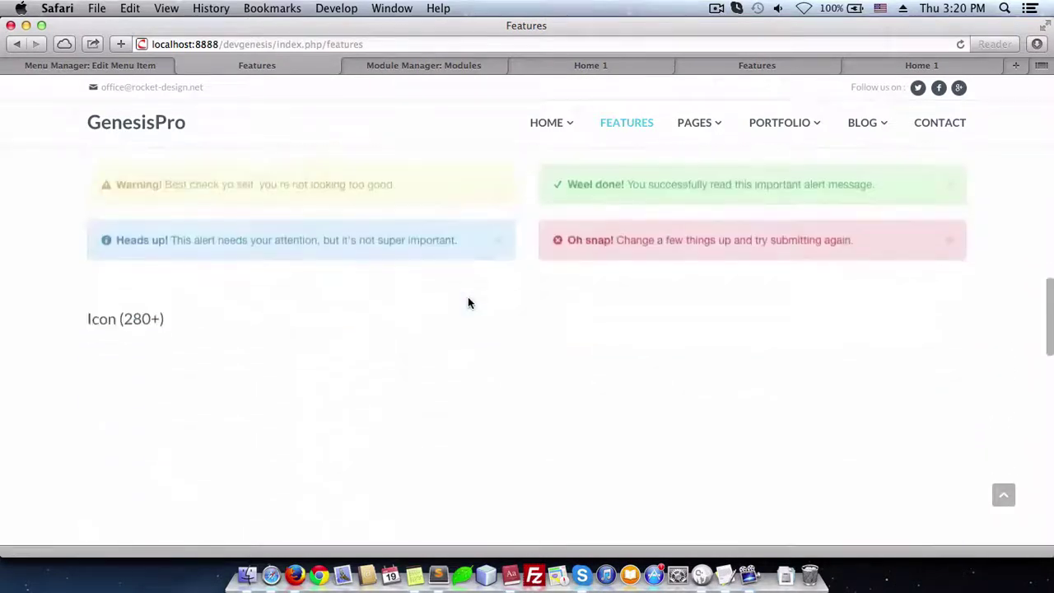
{"action": "scroll", "coordinate": [468, 303], "scroll_direction": "down", "scroll_amount": 8}
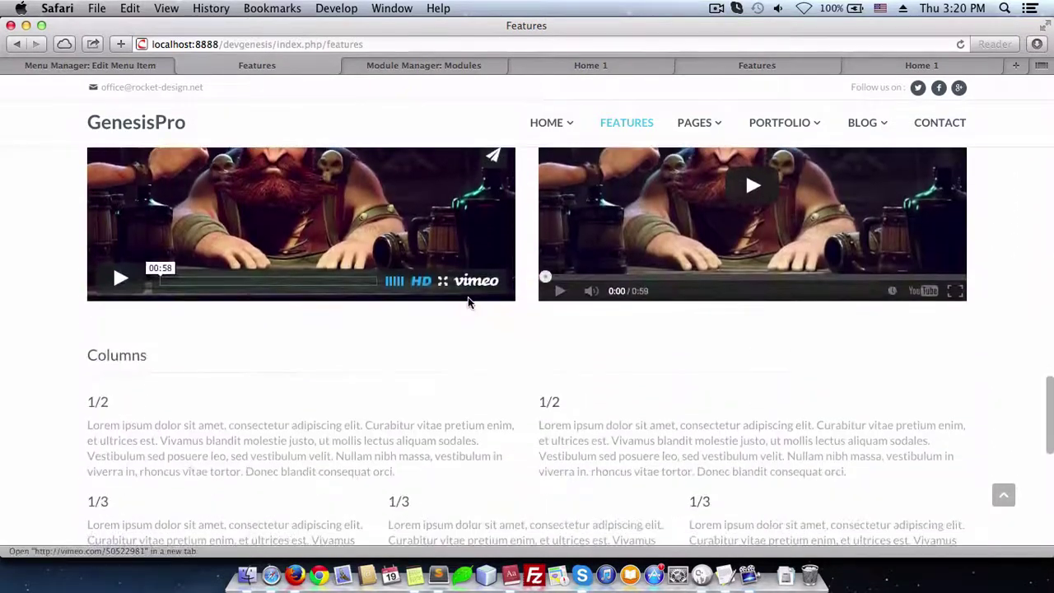
{"action": "scroll", "coordinate": [468, 303], "scroll_direction": "up", "scroll_amount": 15}
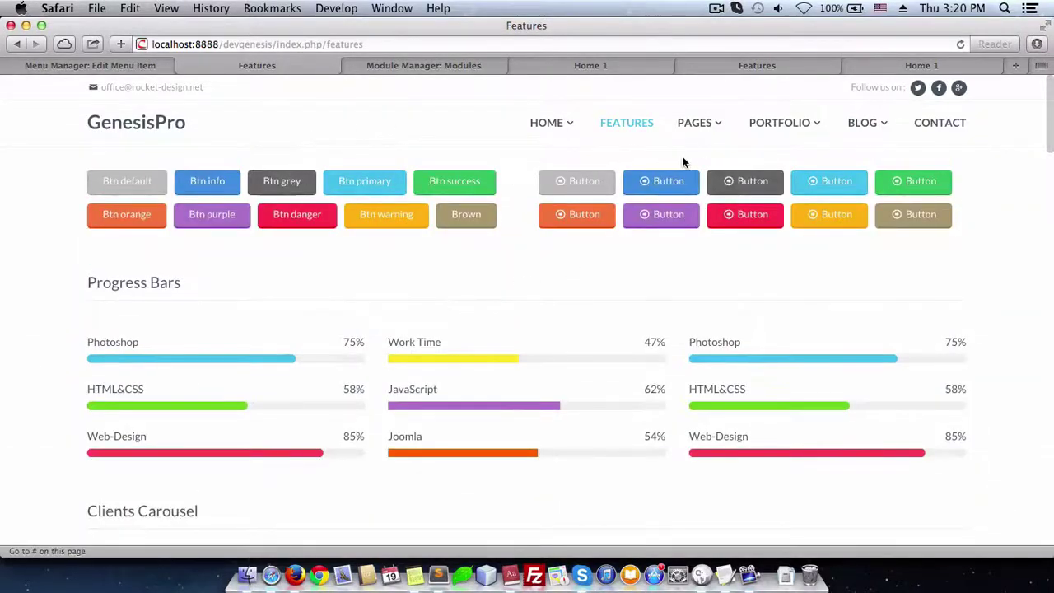
In the Features menu item's module list, set the Breadcrumbs module's status to Published and save the module
{"action": "left_click", "coordinate": [137, 64]}
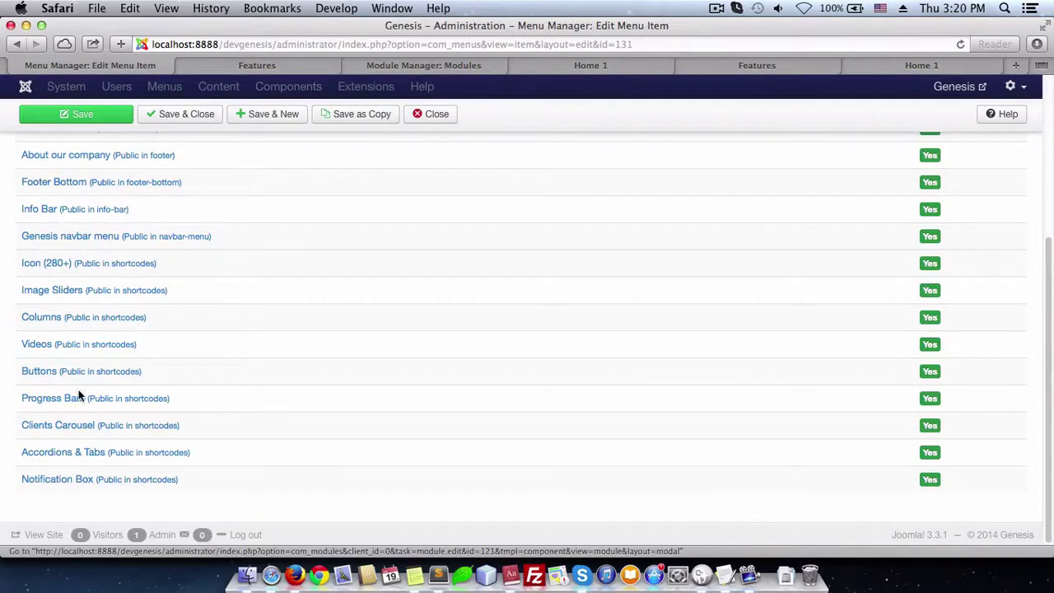
{"action": "scroll", "coordinate": [70, 377], "scroll_direction": "up", "scroll_amount": 2}
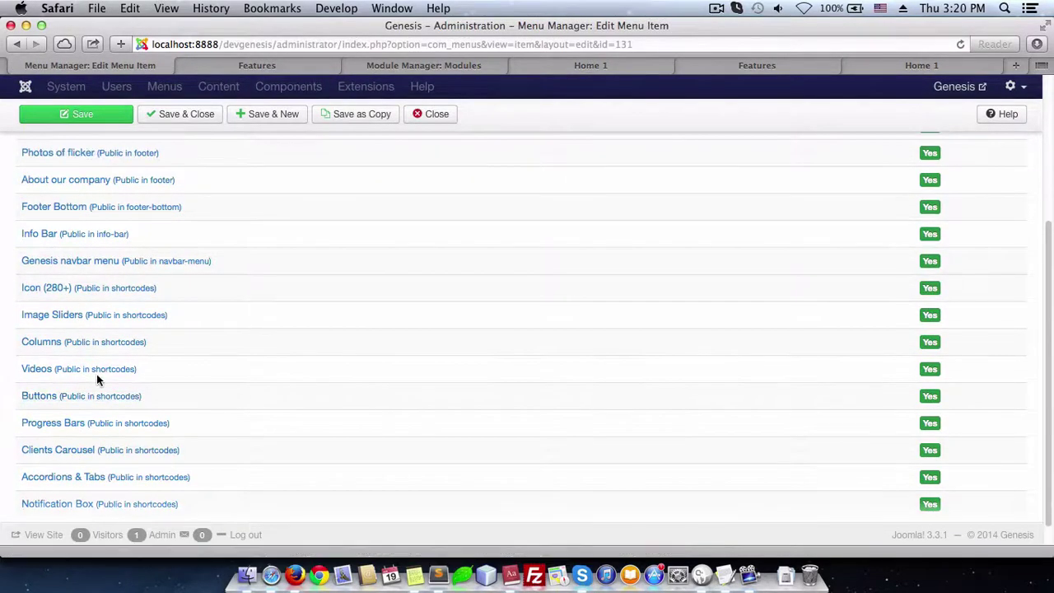
{"action": "scroll", "coordinate": [97, 377], "scroll_direction": "up", "scroll_amount": 3}
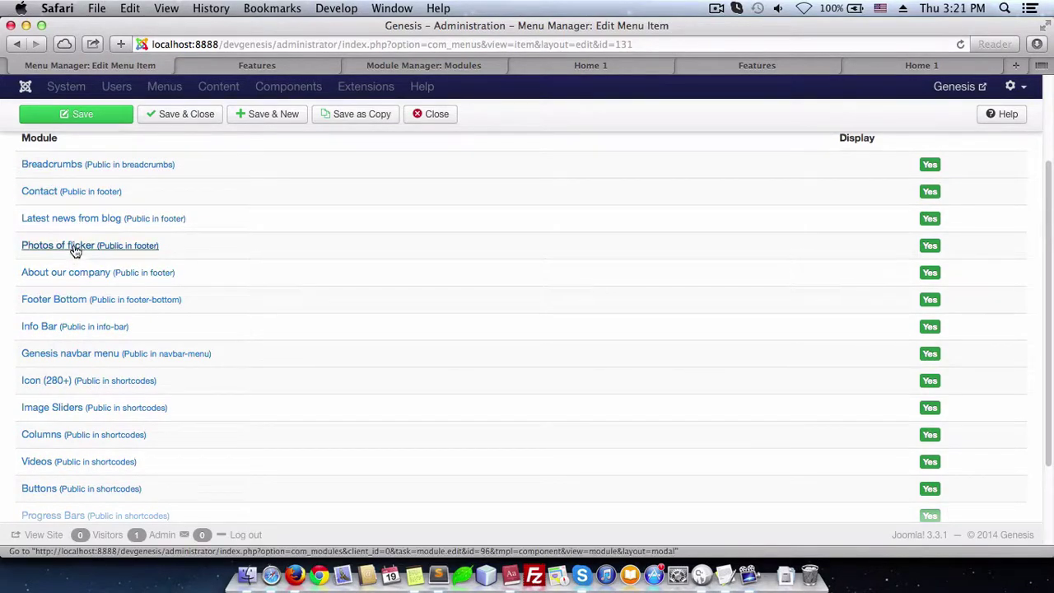
{"action": "left_click", "coordinate": [55, 167]}
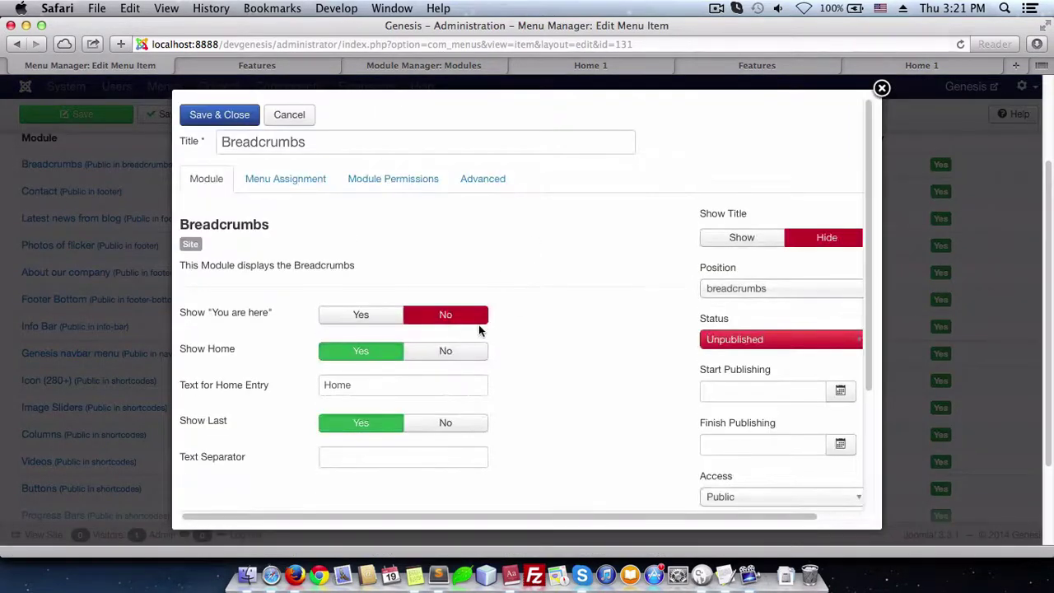
{"action": "left_click", "coordinate": [814, 338]}
{"action": "left_click", "coordinate": [788, 355]}
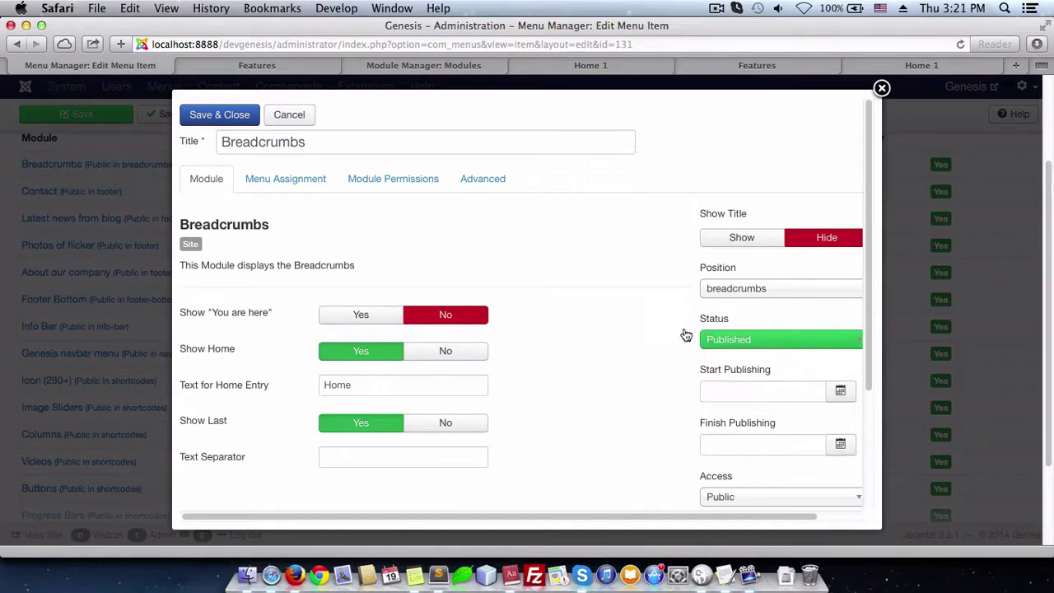
{"action": "left_click", "coordinate": [199, 117]}
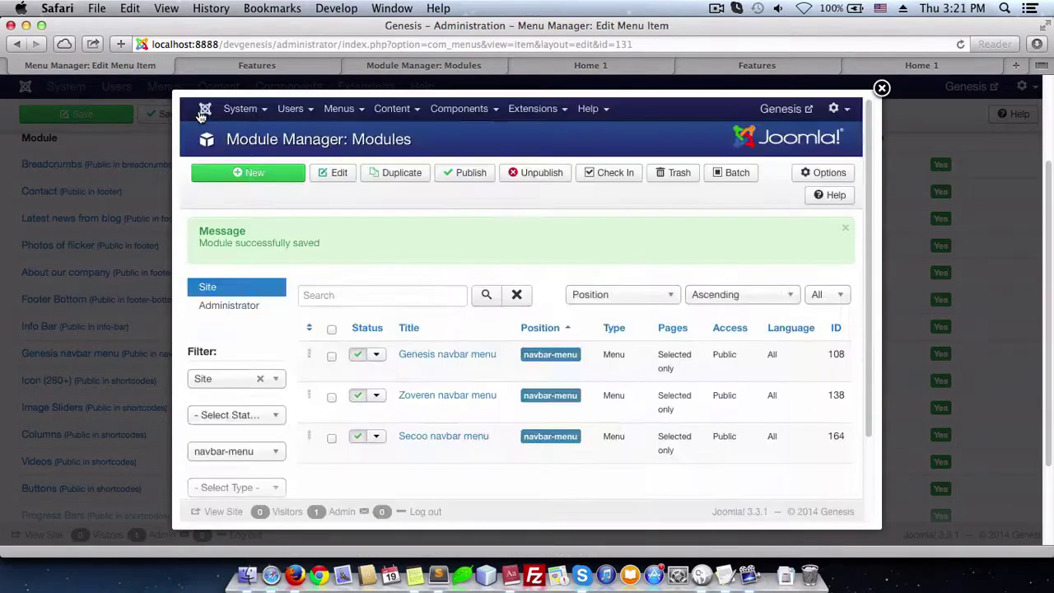
Review the reloaded Features page from the page header down to the footer and open the site's 404 Page
{"action": "left_click", "coordinate": [313, 66]}
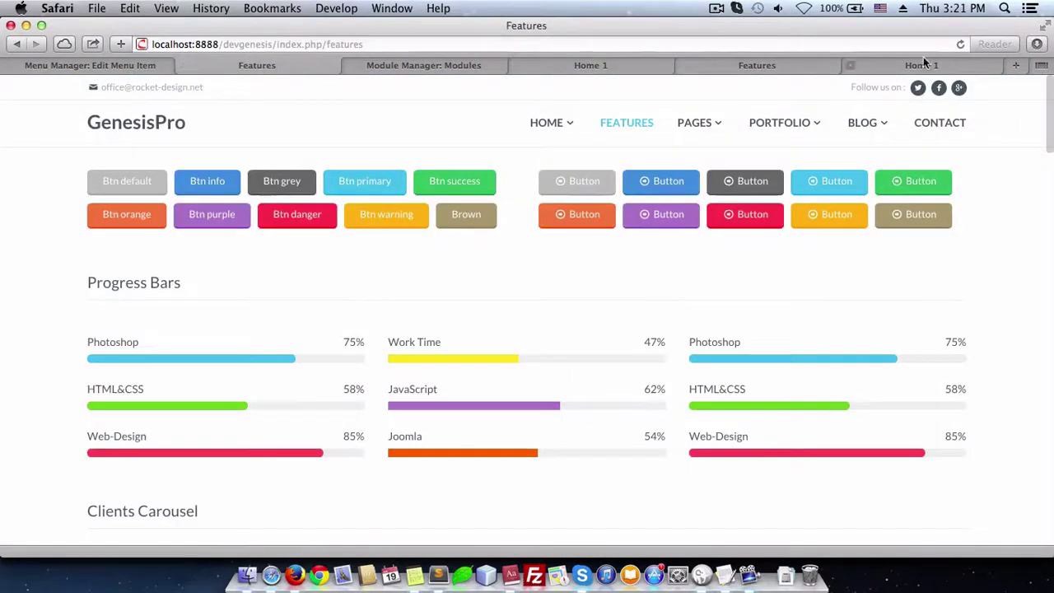
{"action": "left_click", "coordinate": [958, 47]}
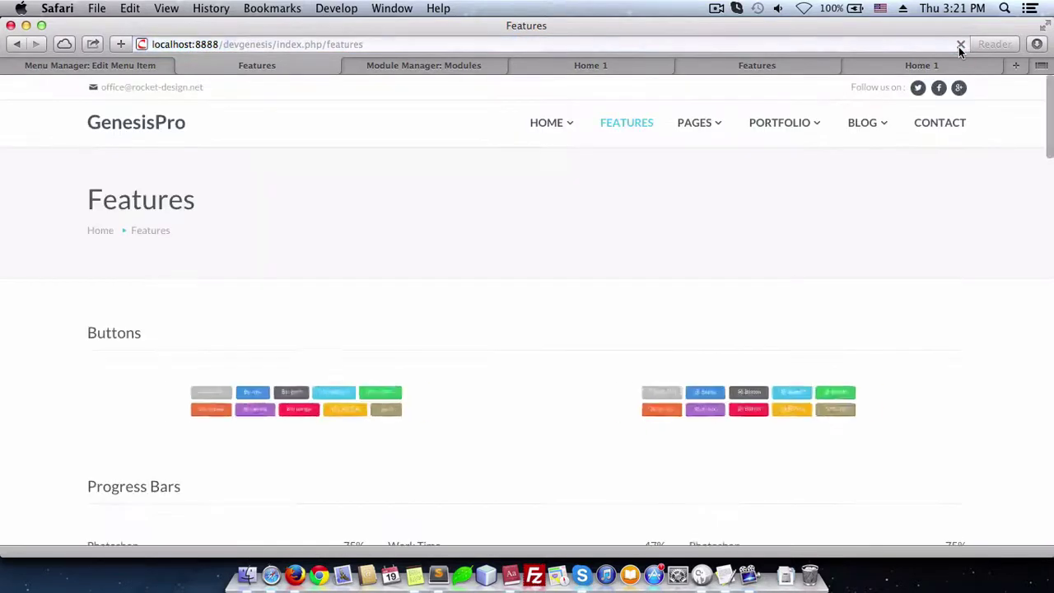
{"action": "left_click", "coordinate": [411, 252]}
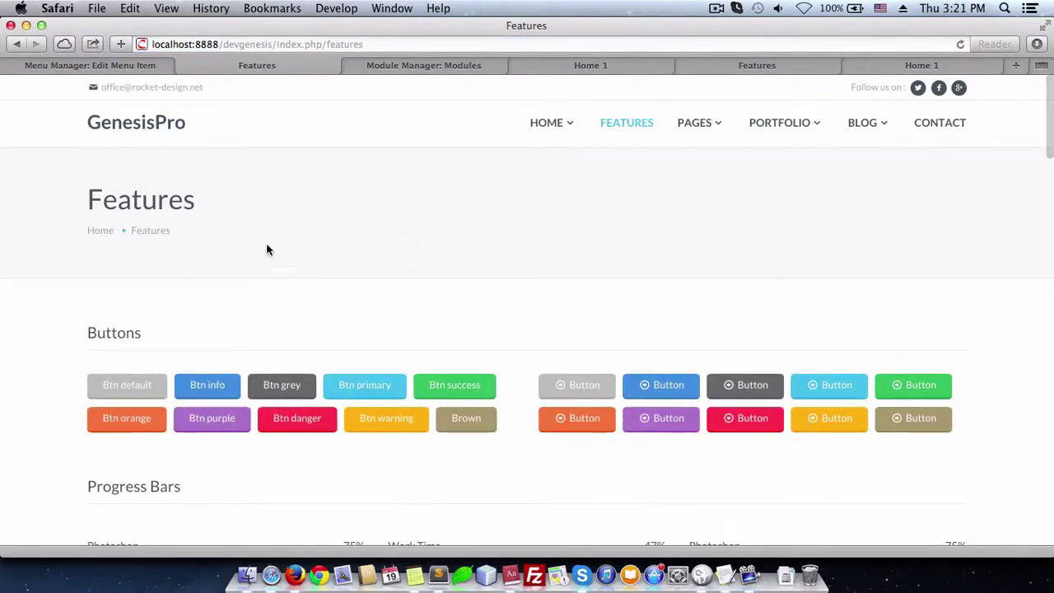
{"action": "scroll", "coordinate": [568, 323], "scroll_direction": "down", "scroll_amount": 6}
{"action": "scroll", "coordinate": [568, 324], "scroll_direction": "down", "scroll_amount": 20}
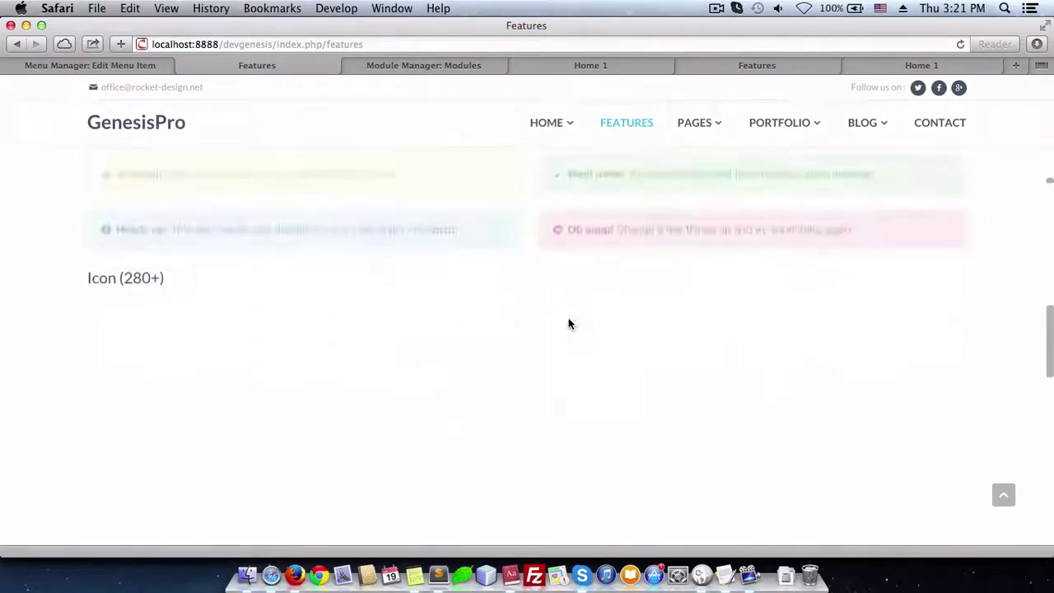
{"action": "scroll", "coordinate": [568, 323], "scroll_direction": "down", "scroll_amount": 15}
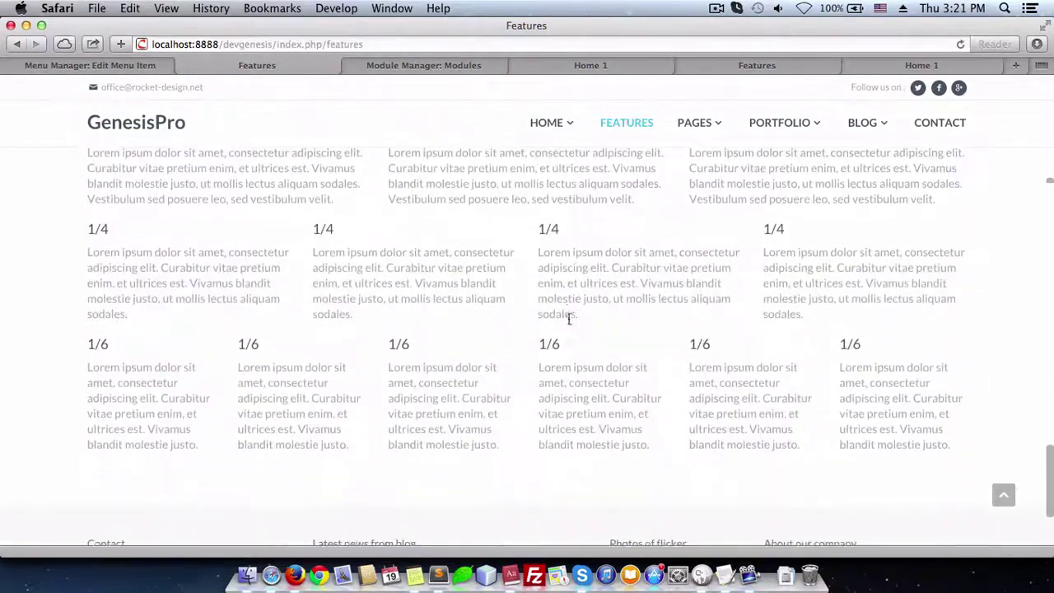
{"action": "scroll", "coordinate": [568, 321], "scroll_direction": "down", "scroll_amount": 3}
{"action": "mouse_move", "coordinate": [686, 132]}
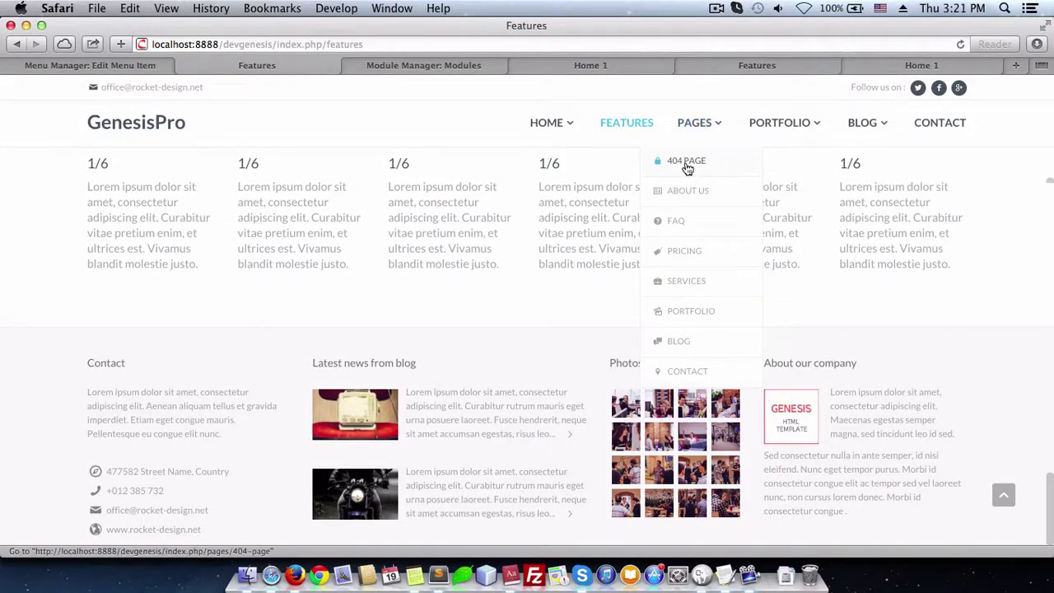
{"action": "left_click", "coordinate": [685, 164]}
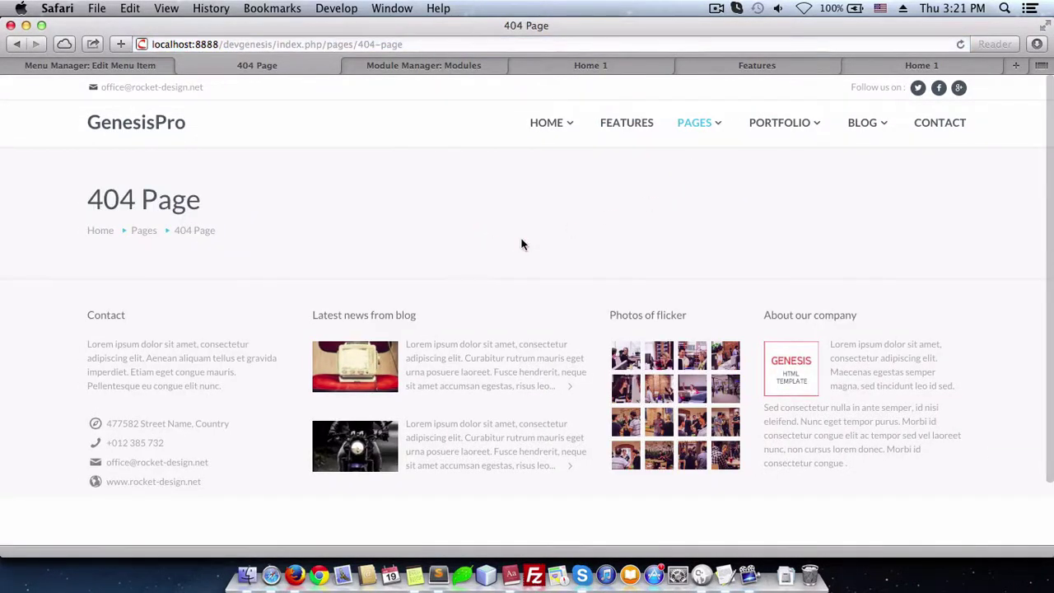
Close the Features menu item in the Joomla administration and open the 404 Page menu item for editing
{"action": "left_click", "coordinate": [83, 64]}
{"action": "scroll", "coordinate": [288, 222], "scroll_direction": "up", "scroll_amount": 5}
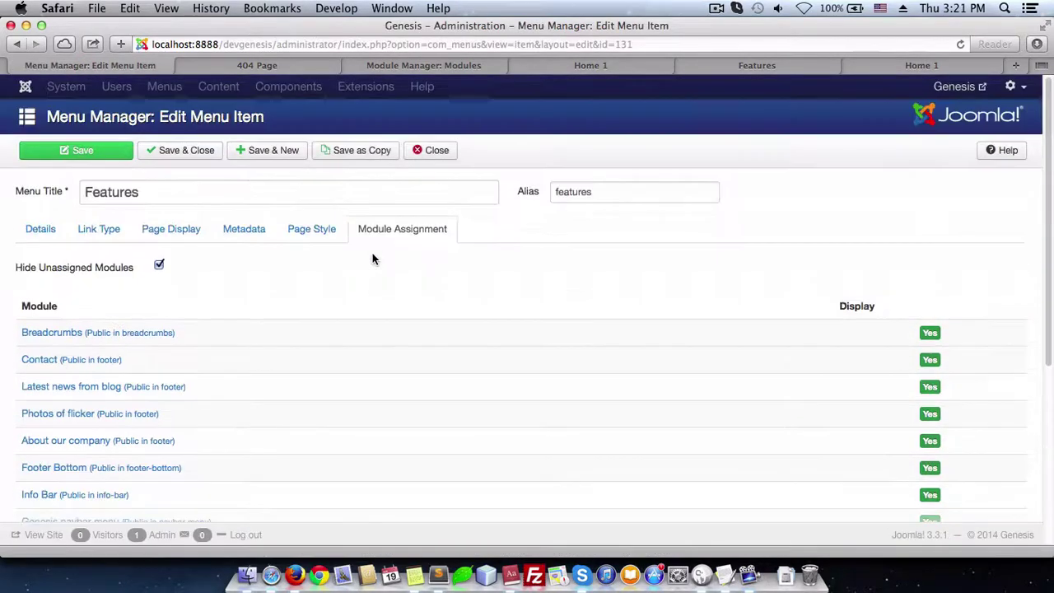
{"action": "left_click", "coordinate": [430, 150]}
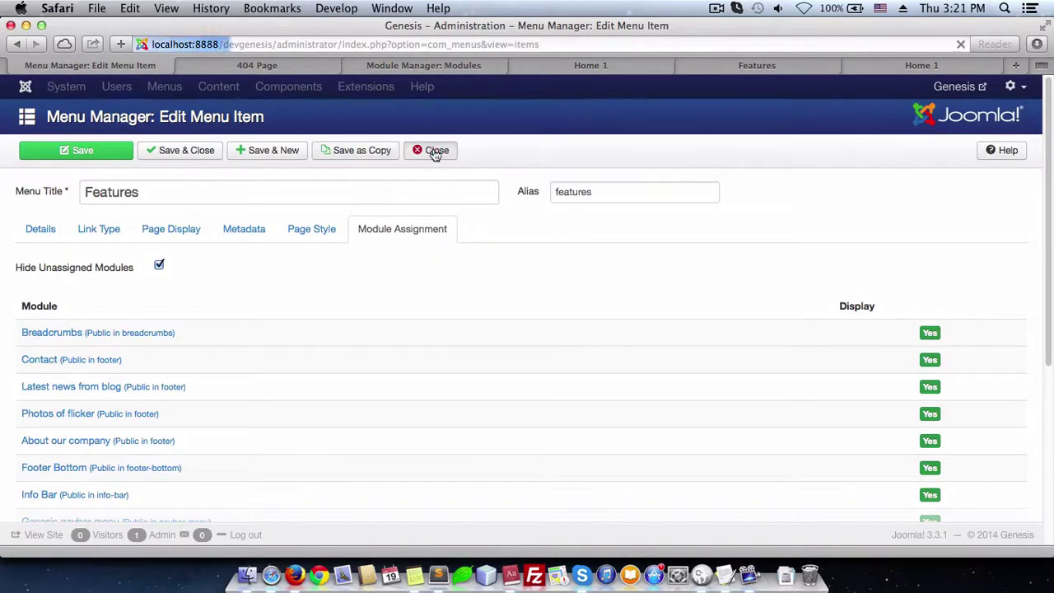
{"action": "scroll", "coordinate": [359, 327], "scroll_direction": "down", "scroll_amount": 8}
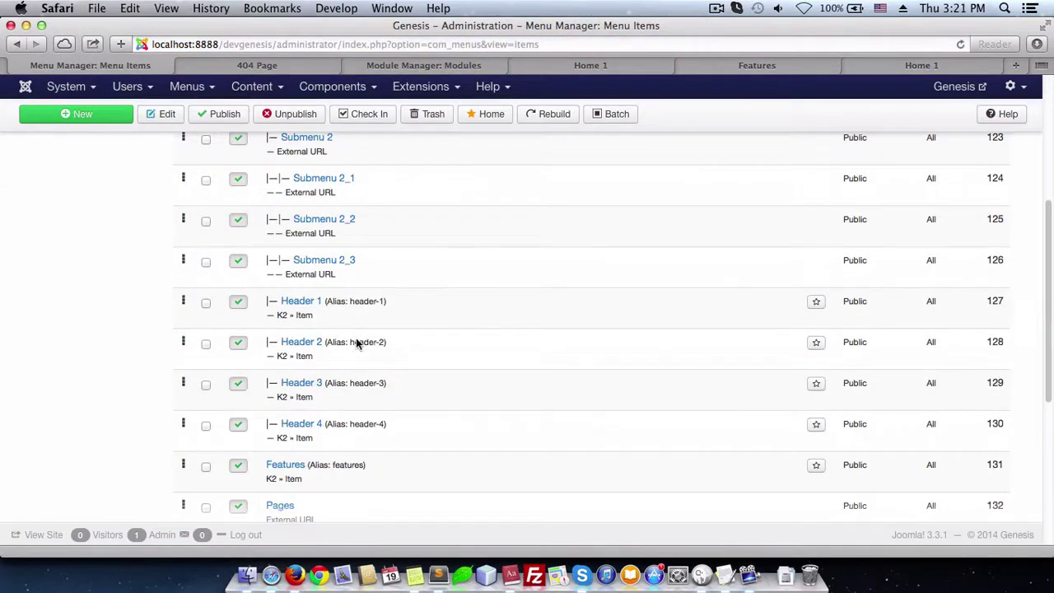
{"action": "scroll", "coordinate": [356, 338], "scroll_direction": "down", "scroll_amount": 2}
{"action": "scroll", "coordinate": [355, 338], "scroll_direction": "down", "scroll_amount": 3}
{"action": "left_click", "coordinate": [307, 312]}
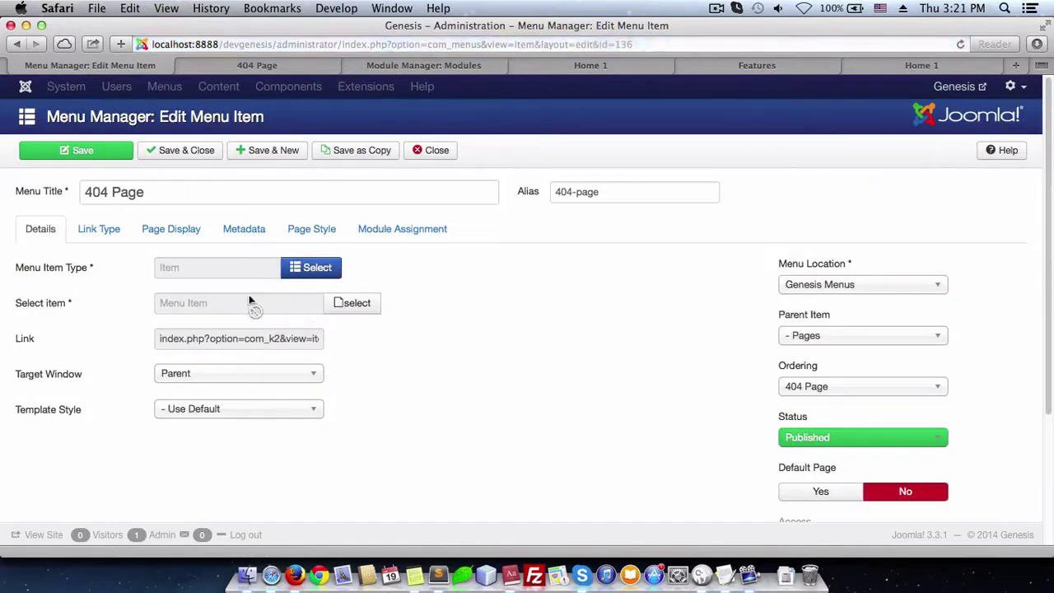
Show the 404 Page's module assignments with unassigned modules hidden and look through the list
{"action": "left_click", "coordinate": [375, 235]}
{"action": "left_click", "coordinate": [156, 269]}
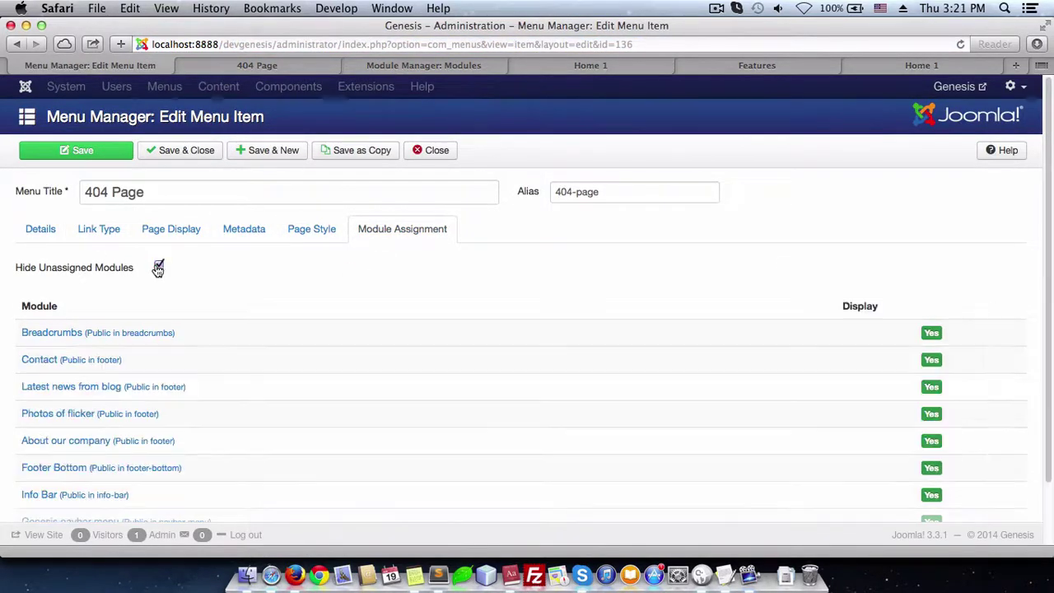
{"action": "scroll", "coordinate": [263, 343], "scroll_direction": "down", "scroll_amount": 1}
{"action": "scroll", "coordinate": [276, 333], "scroll_direction": "down", "scroll_amount": 1}
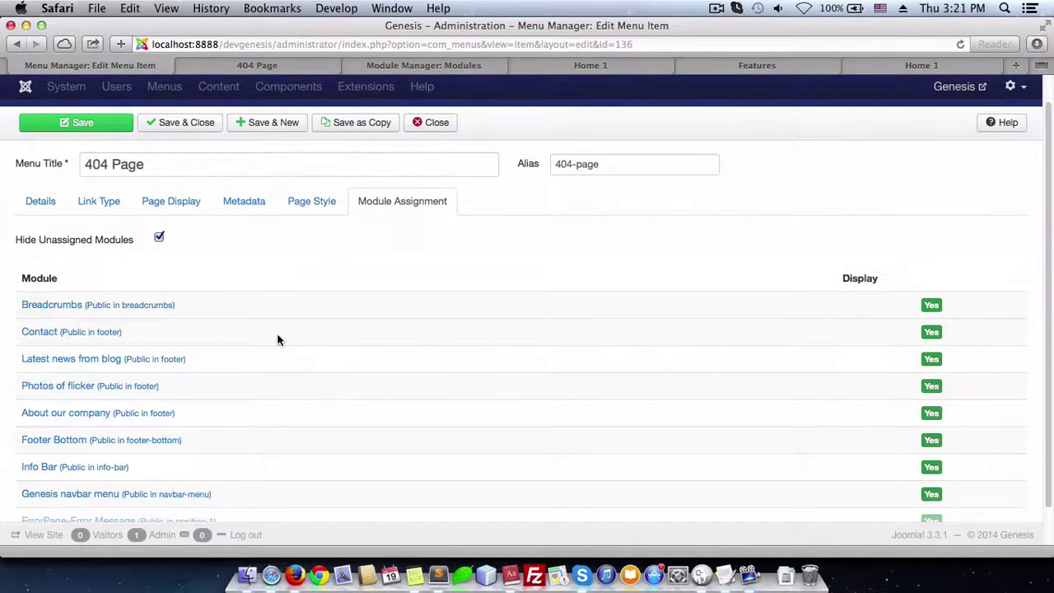
{"action": "scroll", "coordinate": [864, 350], "scroll_direction": "up", "scroll_amount": 1}
{"action": "left_click_drag", "start_coordinate": [1048, 327], "coordinate": [1050, 390]}
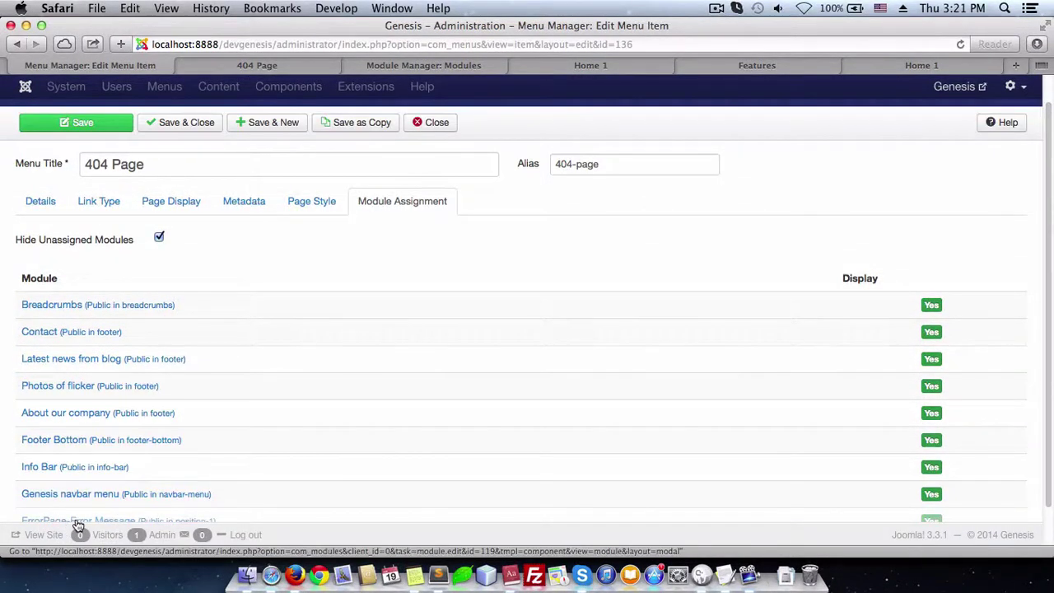
Open the ErrorPage-Error Message module assigned to the 404 Page and highlight its custom HTML code
{"action": "left_click", "coordinate": [78, 525]}
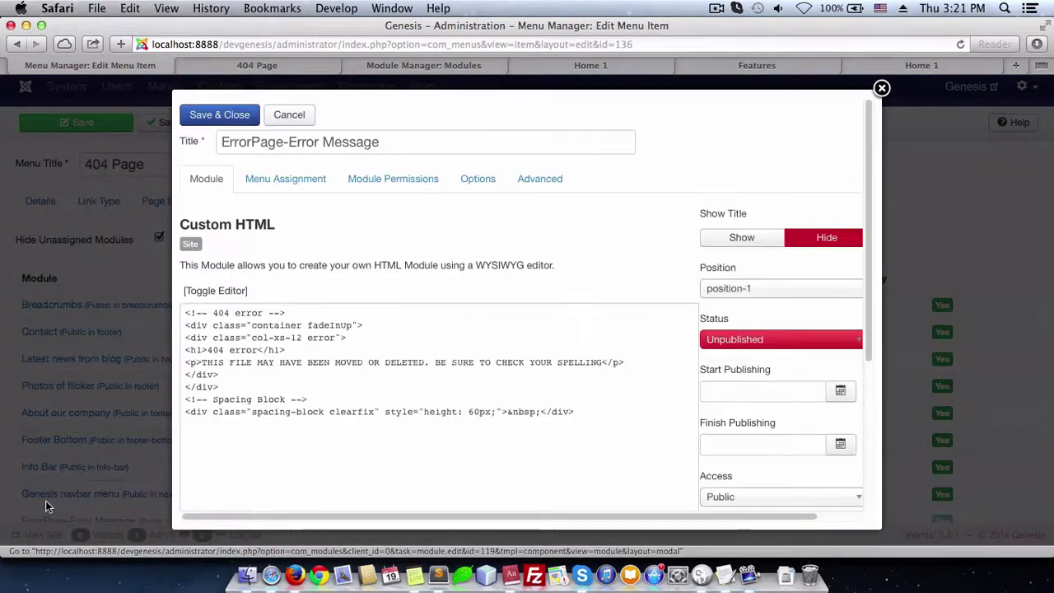
{"action": "left_click_drag", "start_coordinate": [213, 313], "coordinate": [316, 413]}
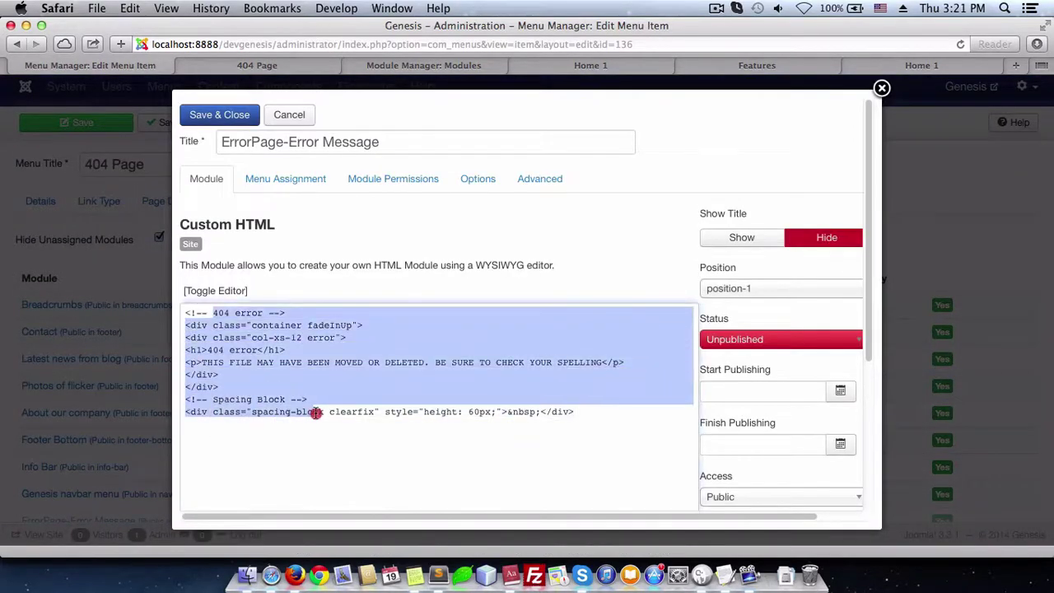
{"action": "left_click", "coordinate": [375, 411]}
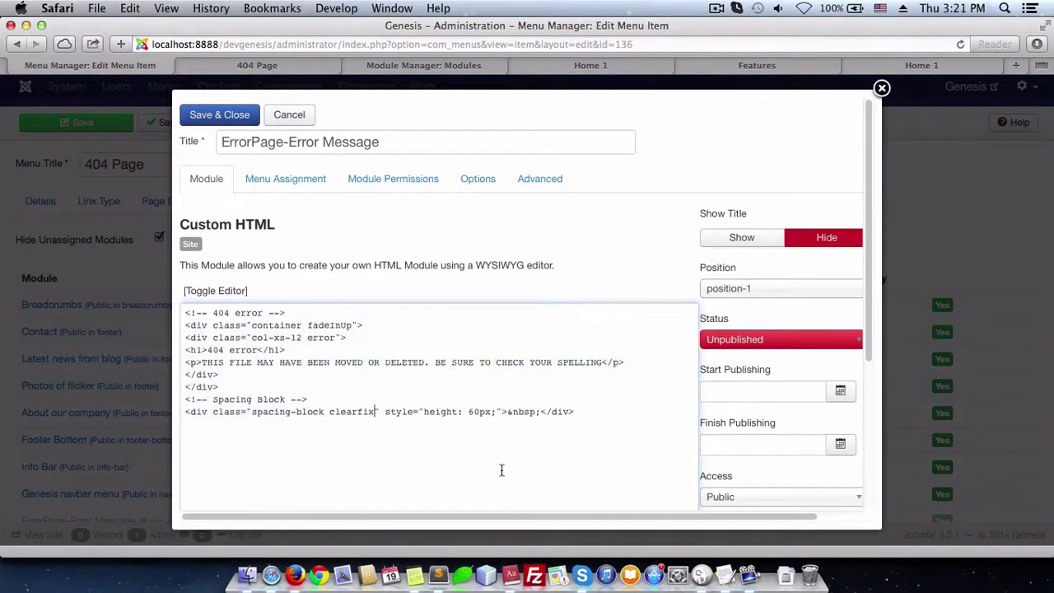
Switch to TextEdit and add the note lines "Here is error page message" and "just edit text with your own"
{"action": "left_click", "coordinate": [725, 575]}
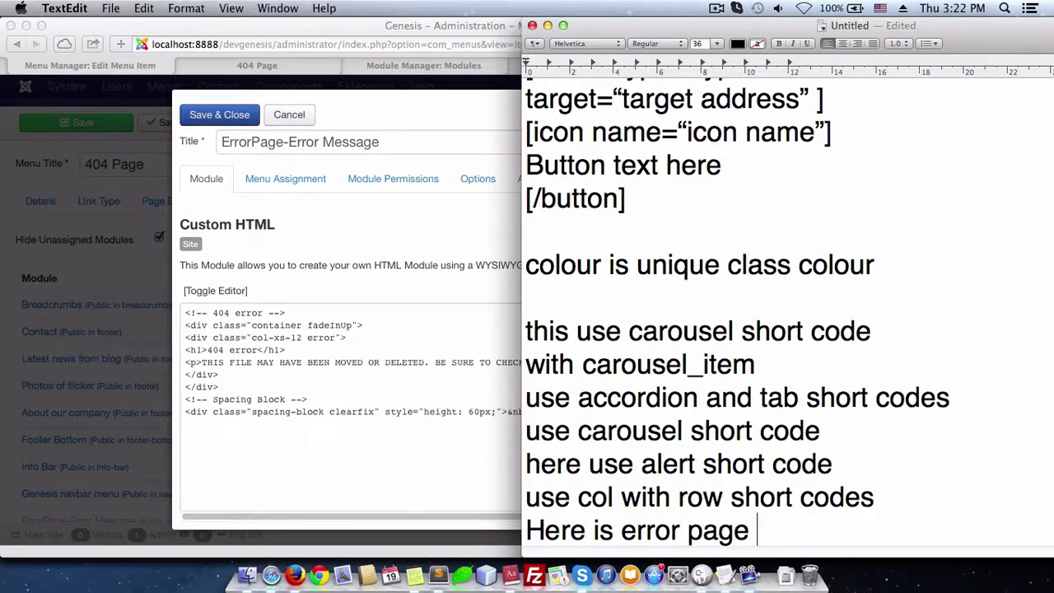
{"action": "key", "text": "Return"}
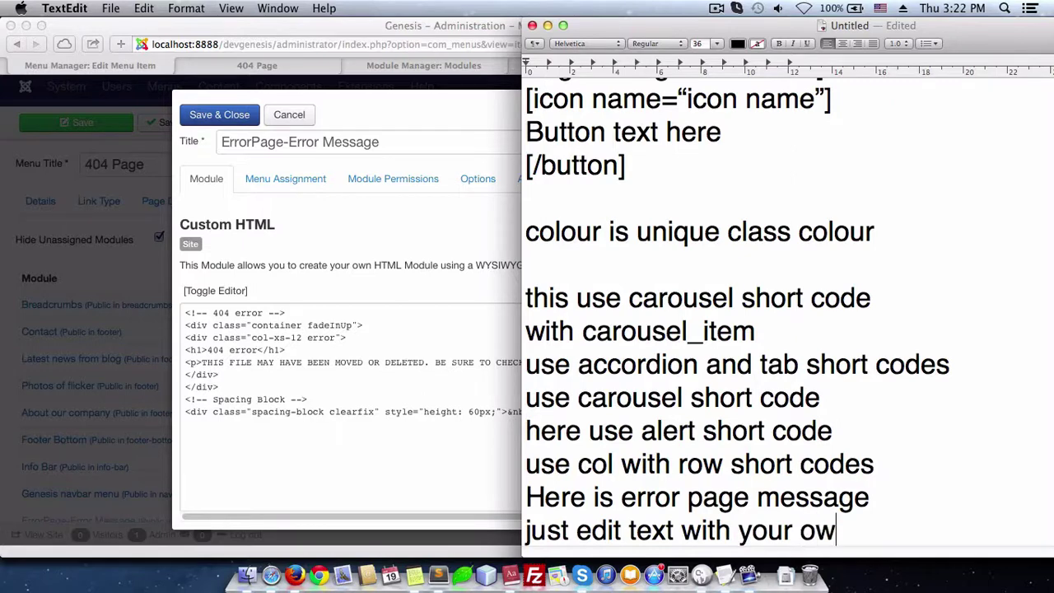
{"action": "key", "text": "Return"}
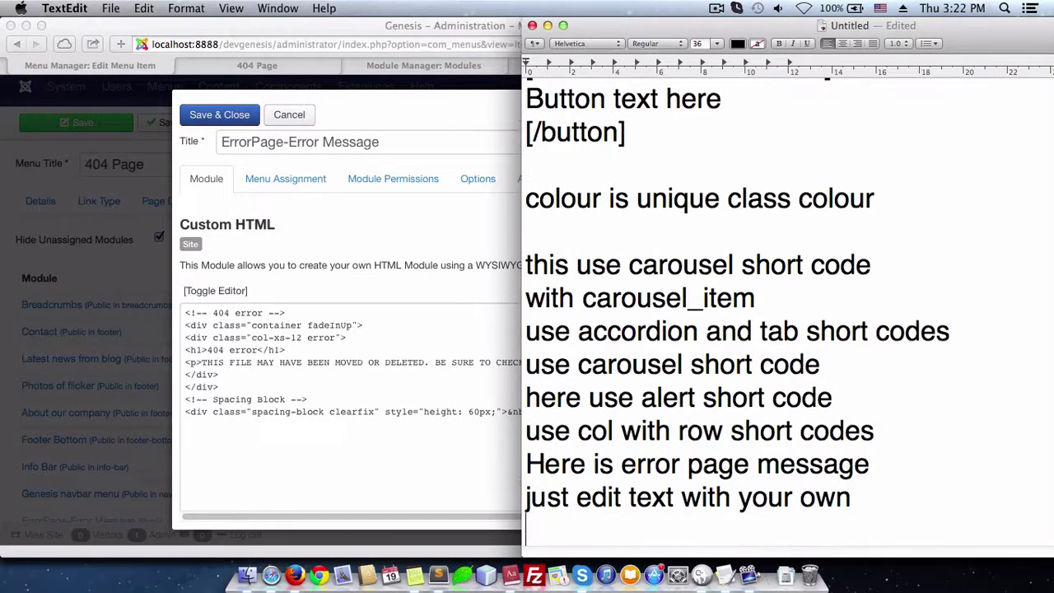
Back in Safari, set the ErrorPage-Error Message module's status to Published and save the module
{"action": "left_click", "coordinate": [357, 411]}
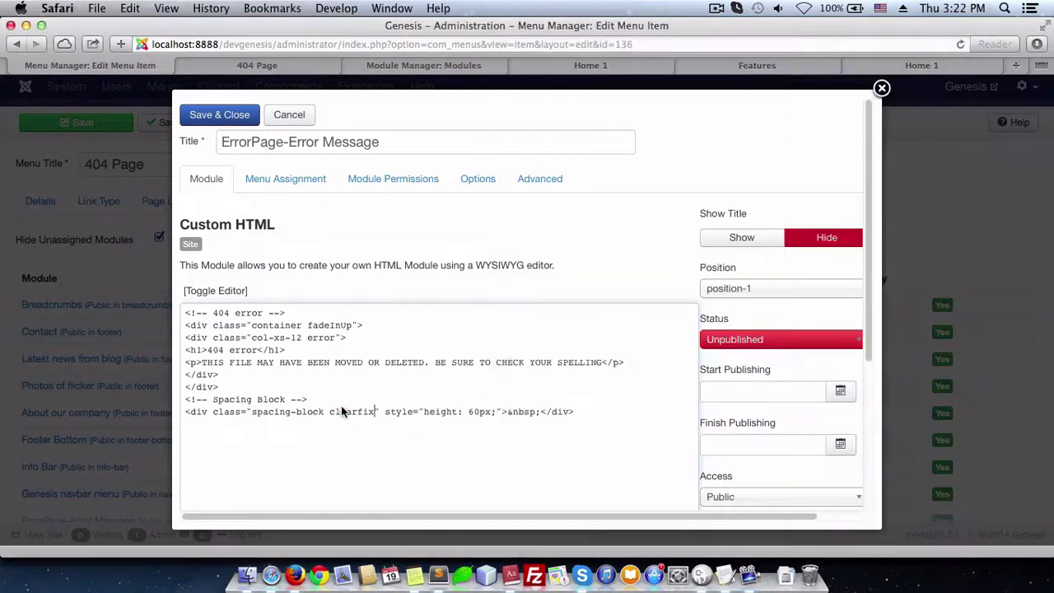
{"action": "left_click", "coordinate": [766, 350]}
{"action": "left_click", "coordinate": [760, 358]}
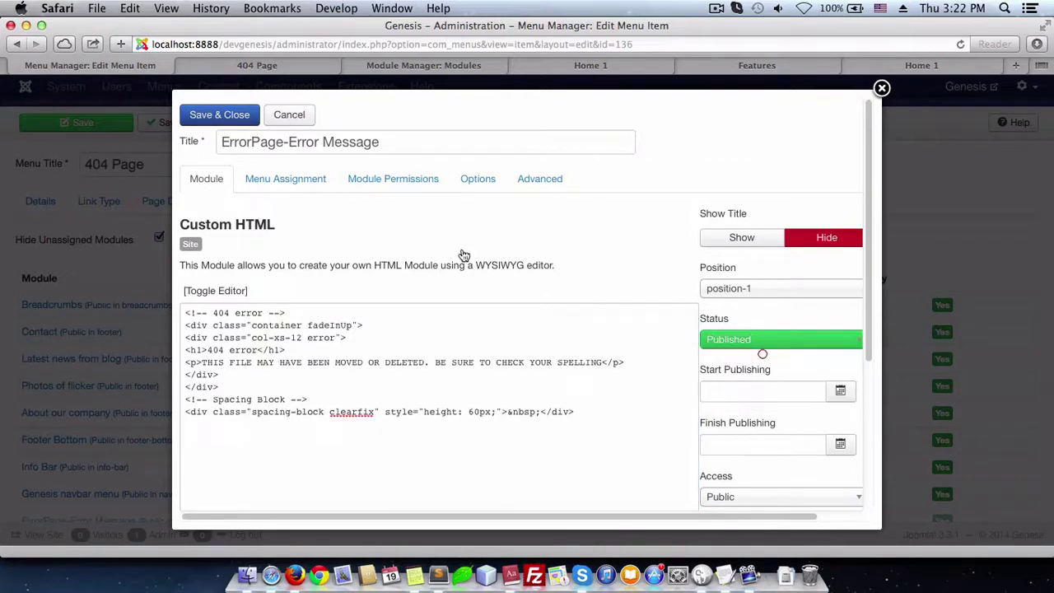
{"action": "left_click", "coordinate": [219, 115]}
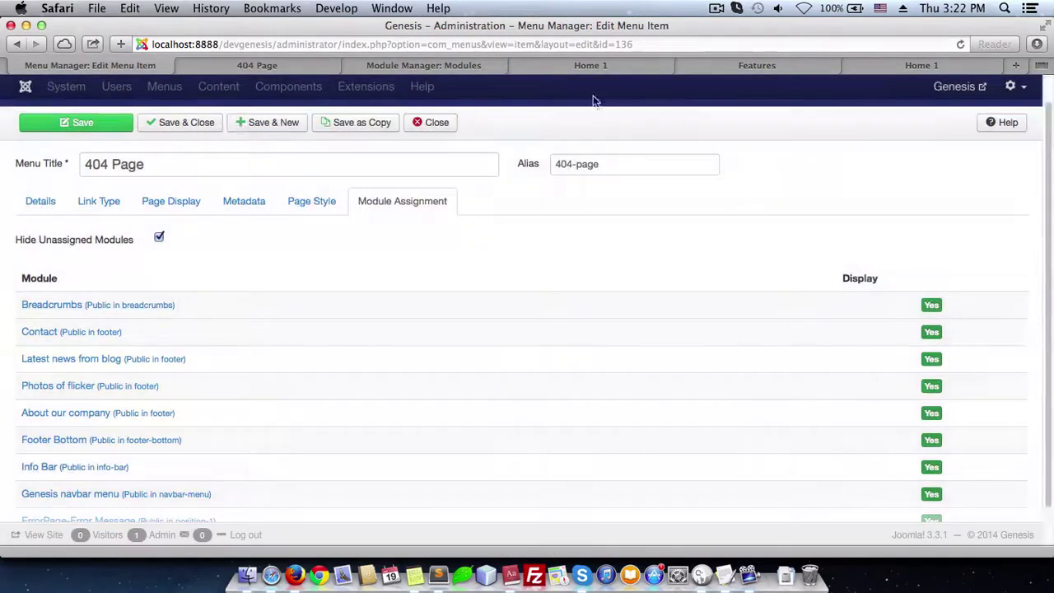
Reload the local site's 404 Page and check the error message on it
{"action": "left_click", "coordinate": [306, 67]}
{"action": "left_click", "coordinate": [405, 43]}
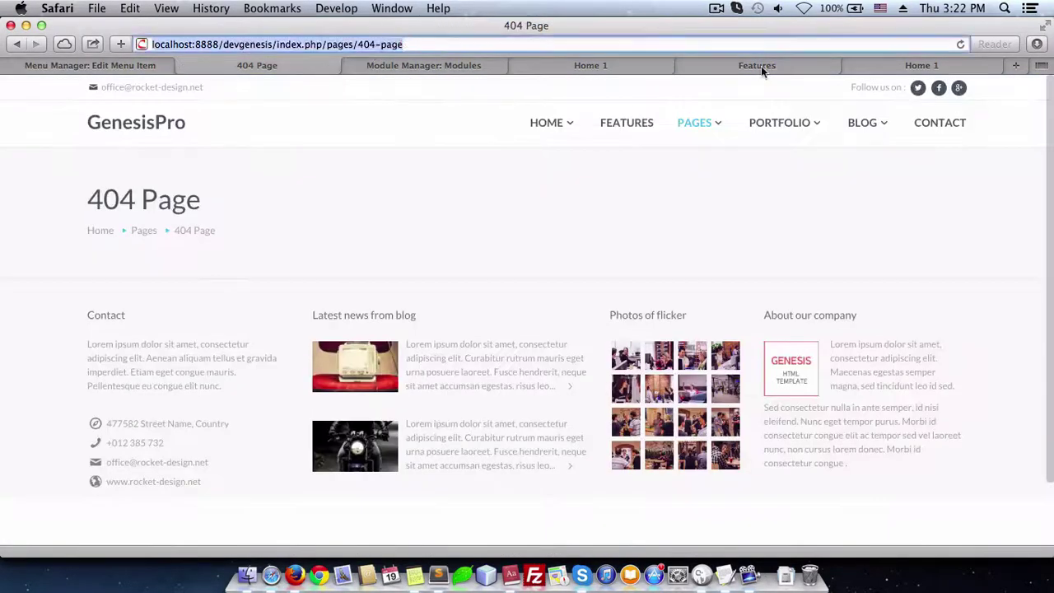
{"action": "left_click", "coordinate": [960, 45]}
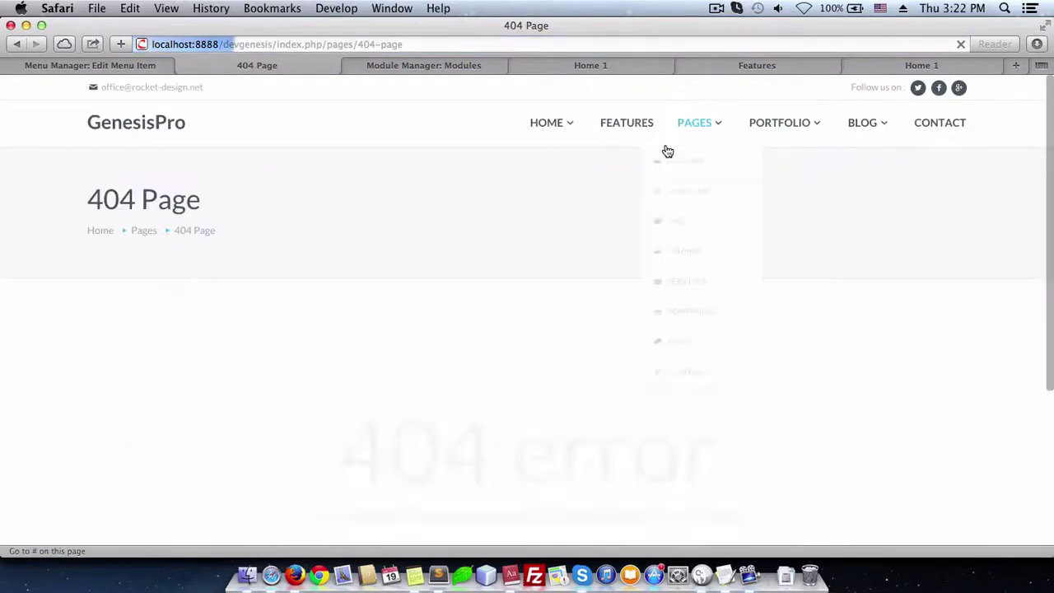
{"action": "scroll", "coordinate": [498, 360], "scroll_direction": "down", "scroll_amount": 2}
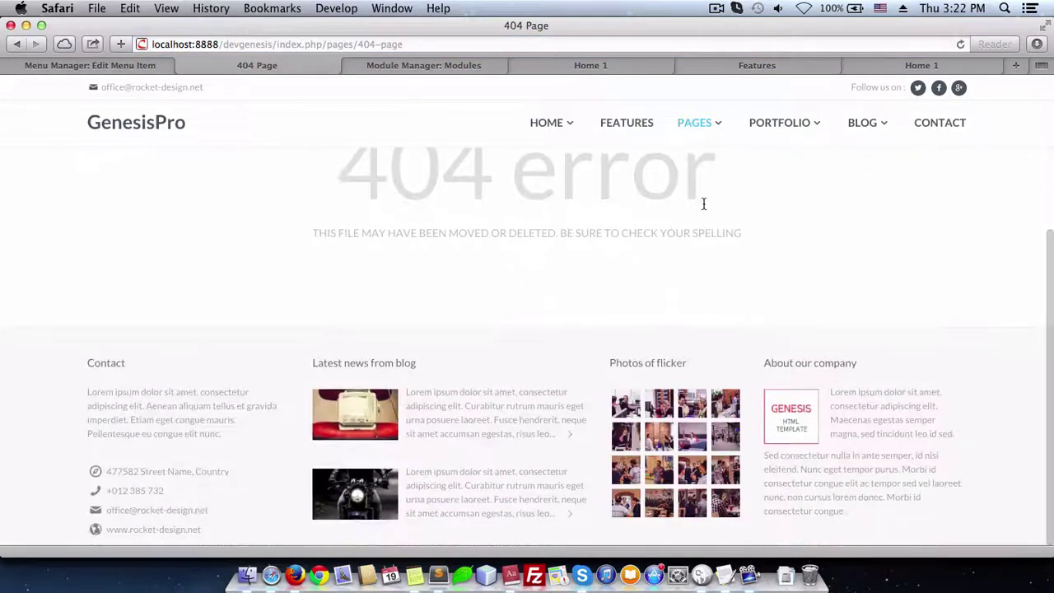
Open the local site's About Us page and look through its sections down to the footer
{"action": "mouse_move", "coordinate": [695, 132]}
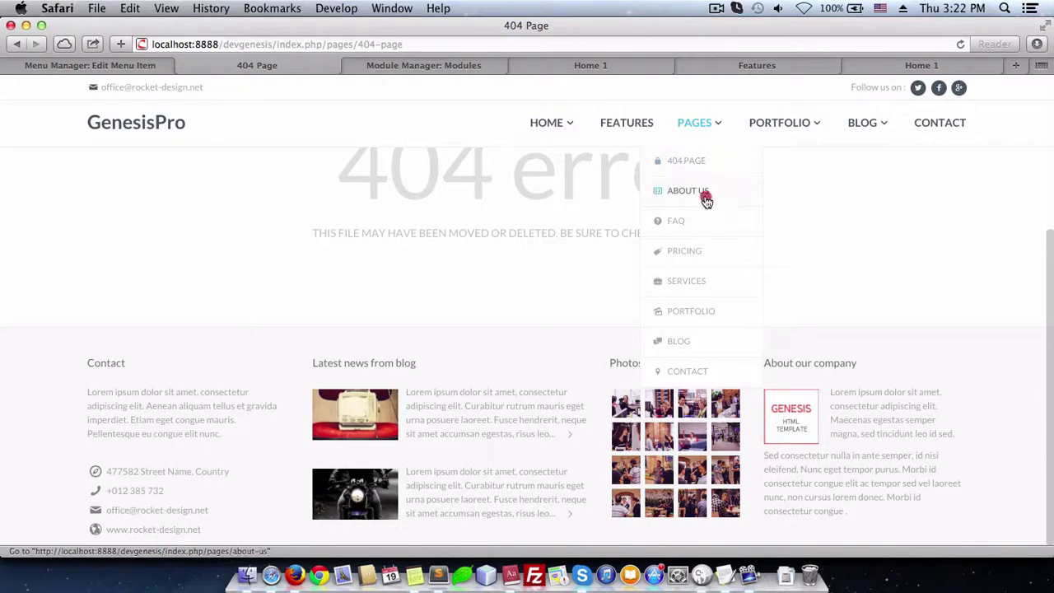
{"action": "left_click", "coordinate": [706, 200]}
{"action": "scroll", "coordinate": [668, 274], "scroll_direction": "down", "scroll_amount": 3}
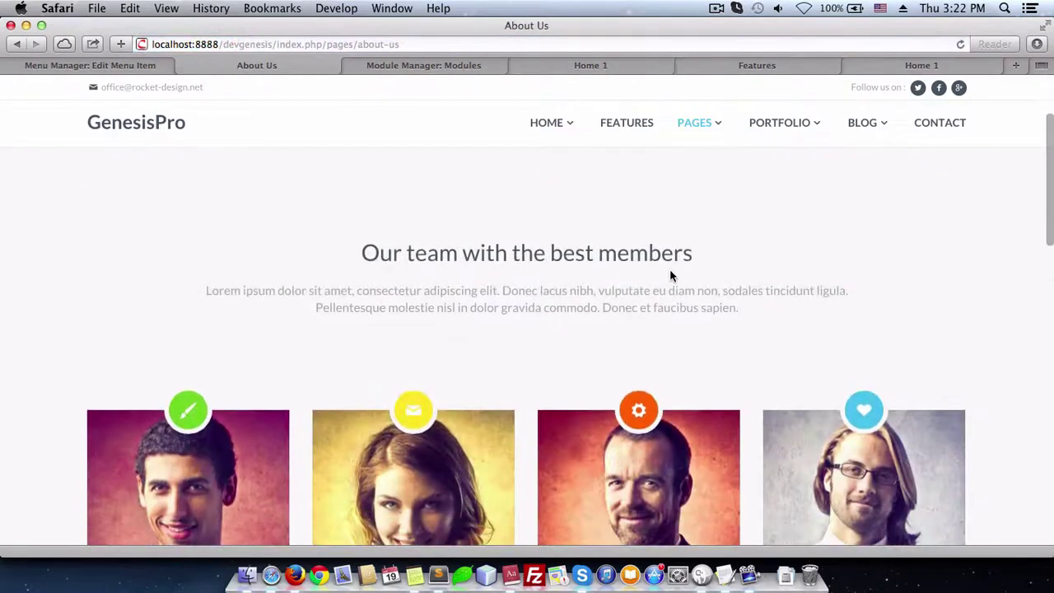
{"action": "scroll", "coordinate": [738, 426], "scroll_direction": "down", "scroll_amount": 5}
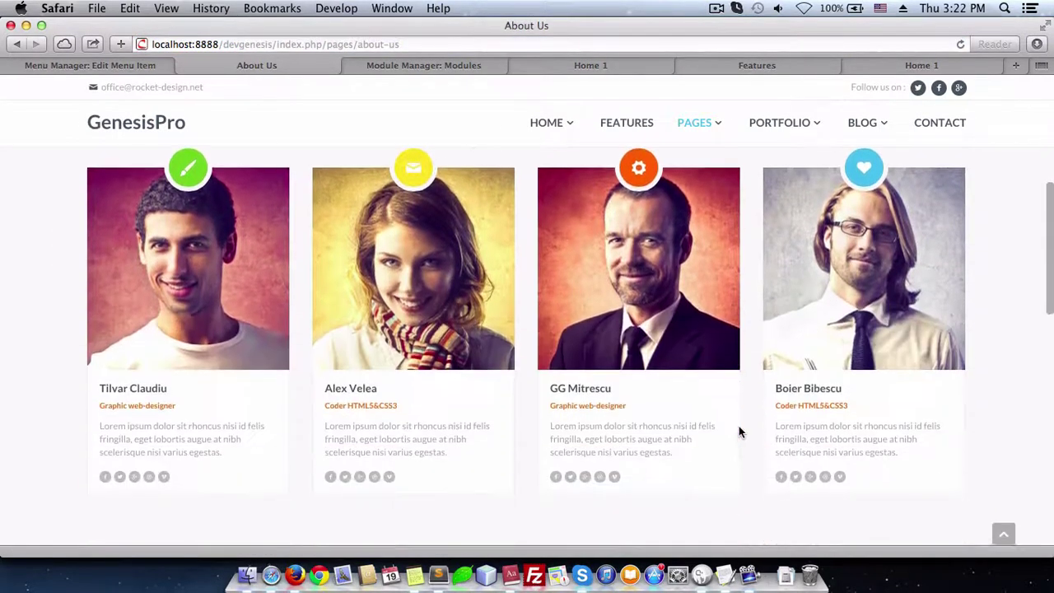
{"action": "scroll", "coordinate": [738, 431], "scroll_direction": "down", "scroll_amount": 8}
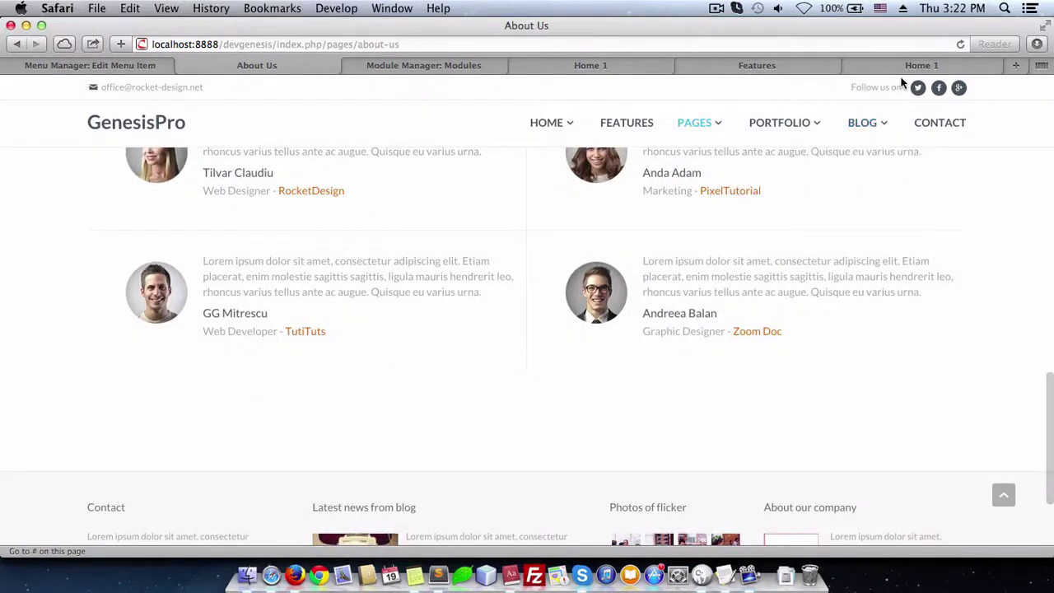
Open the About Us page on the demo site and examine its carousel, skills, team, accordion, tabs and testimonial sections
{"action": "left_click", "coordinate": [782, 71]}
{"action": "mouse_move", "coordinate": [690, 124]}
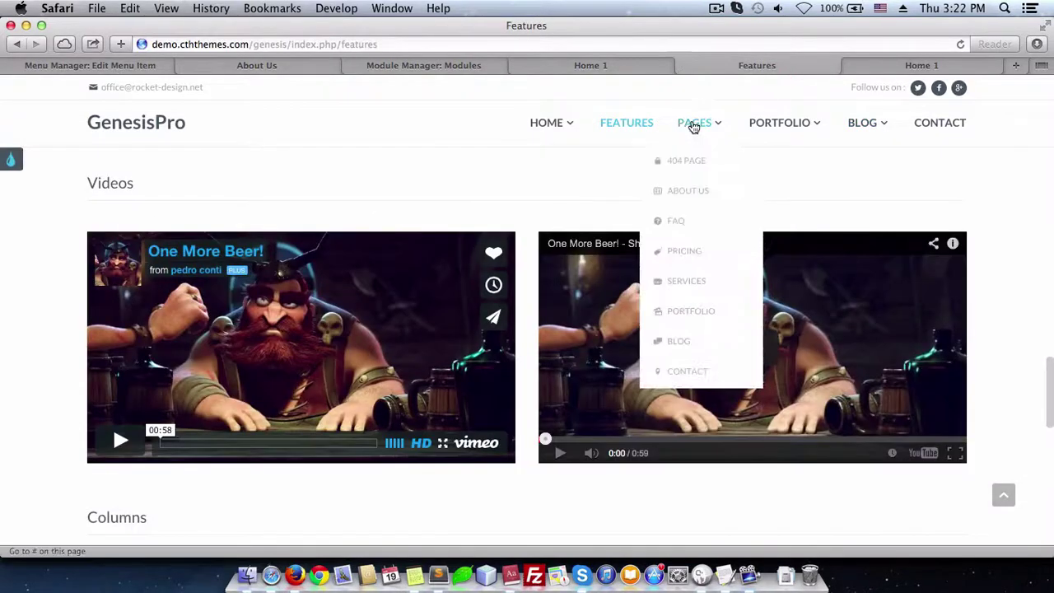
{"action": "left_click", "coordinate": [699, 195]}
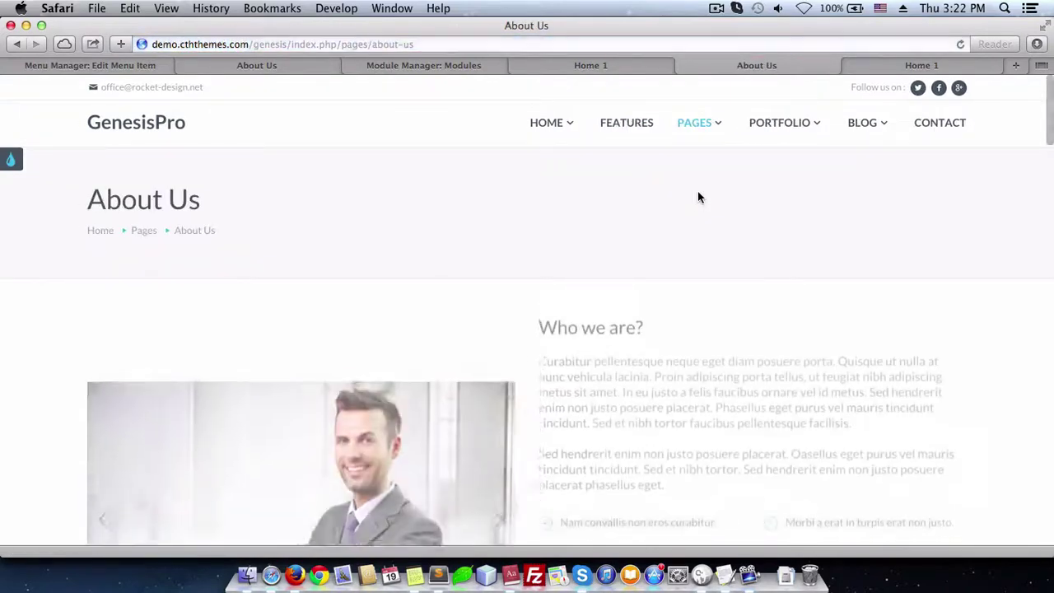
{"action": "scroll", "coordinate": [712, 319], "scroll_direction": "down", "scroll_amount": 2}
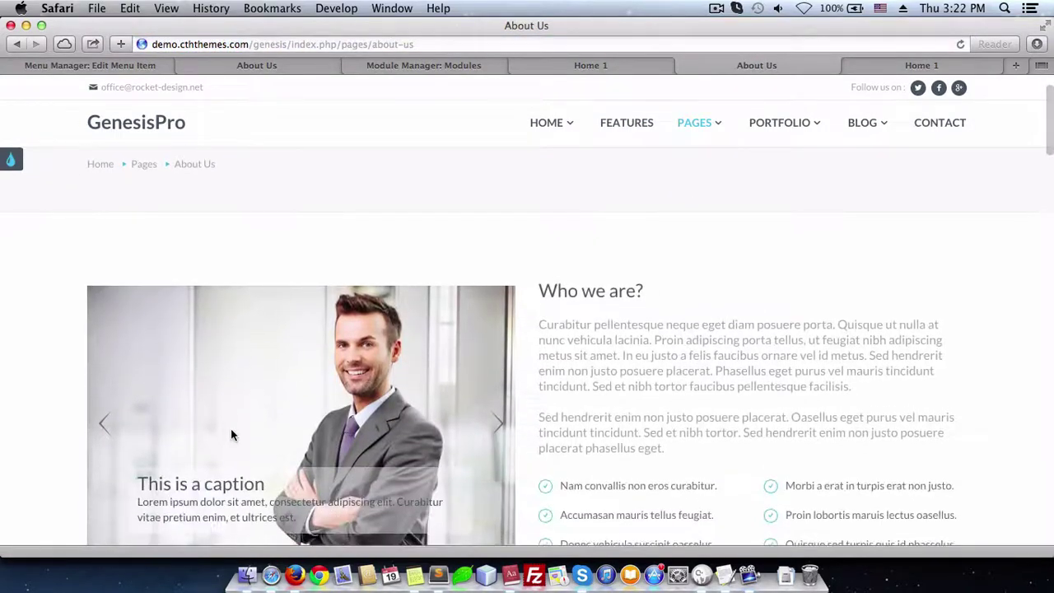
{"action": "scroll", "coordinate": [659, 419], "scroll_direction": "down", "scroll_amount": 10}
{"action": "scroll", "coordinate": [659, 422], "scroll_direction": "up", "scroll_amount": 5}
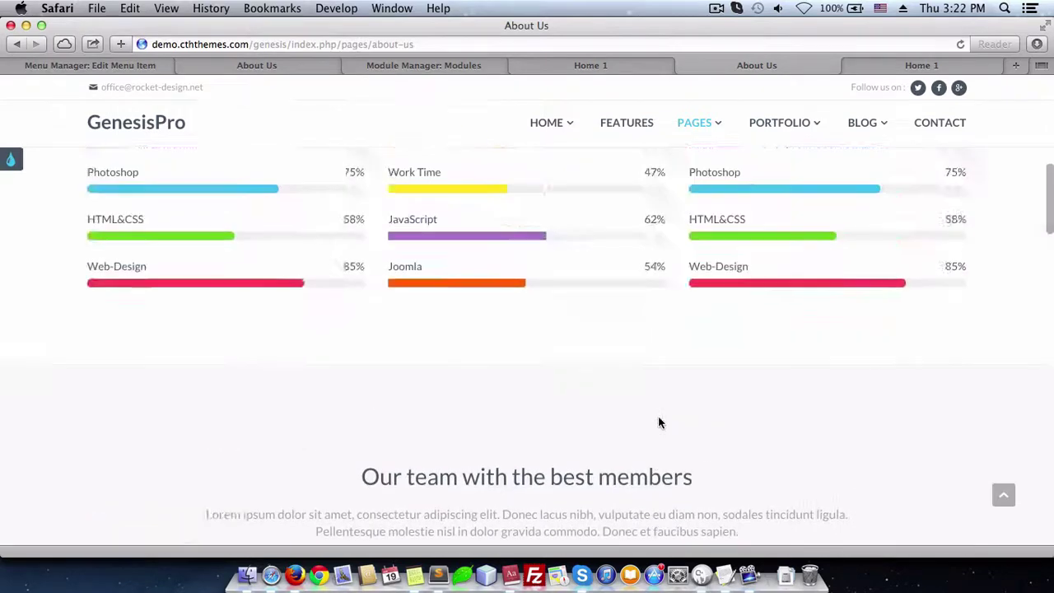
{"action": "scroll", "coordinate": [688, 404], "scroll_direction": "down", "scroll_amount": 8}
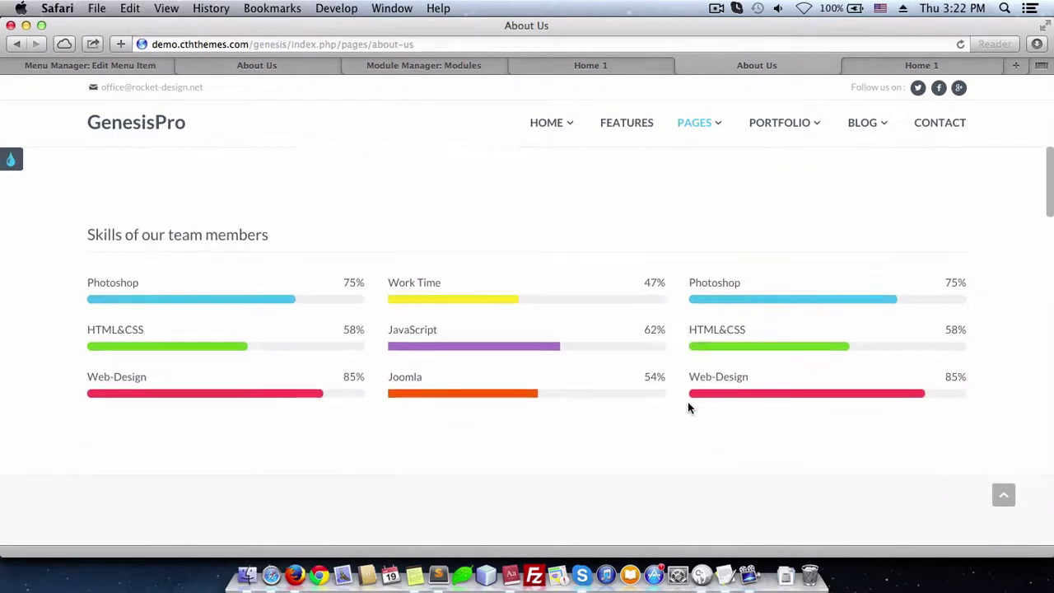
{"action": "scroll", "coordinate": [688, 406], "scroll_direction": "down", "scroll_amount": 10}
{"action": "scroll", "coordinate": [688, 406], "scroll_direction": "up", "scroll_amount": 4}
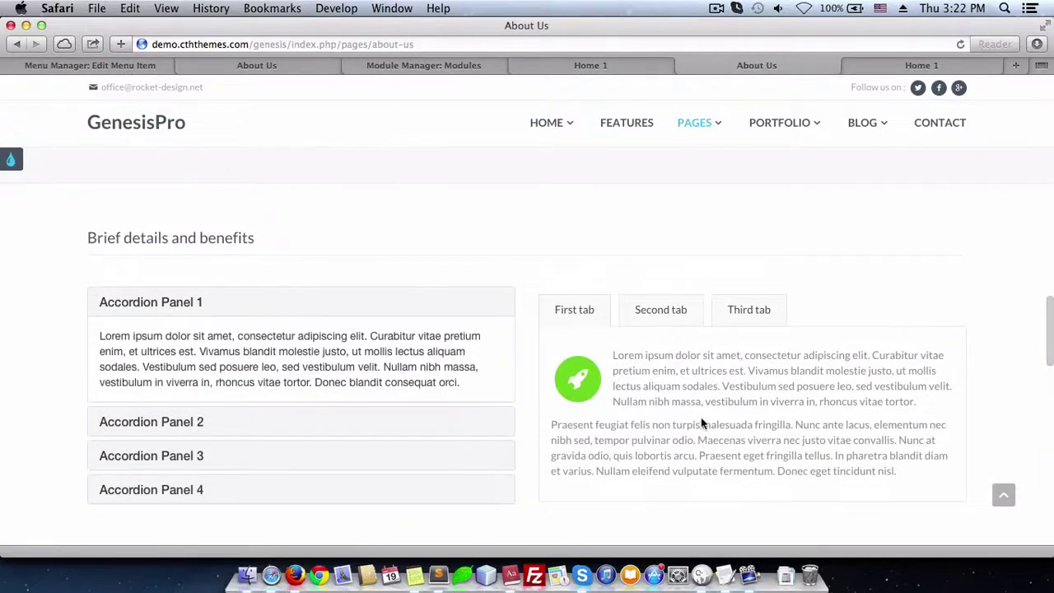
{"action": "scroll", "coordinate": [701, 417], "scroll_direction": "down", "scroll_amount": 8}
{"action": "scroll", "coordinate": [522, 282], "scroll_direction": "down", "scroll_amount": 5}
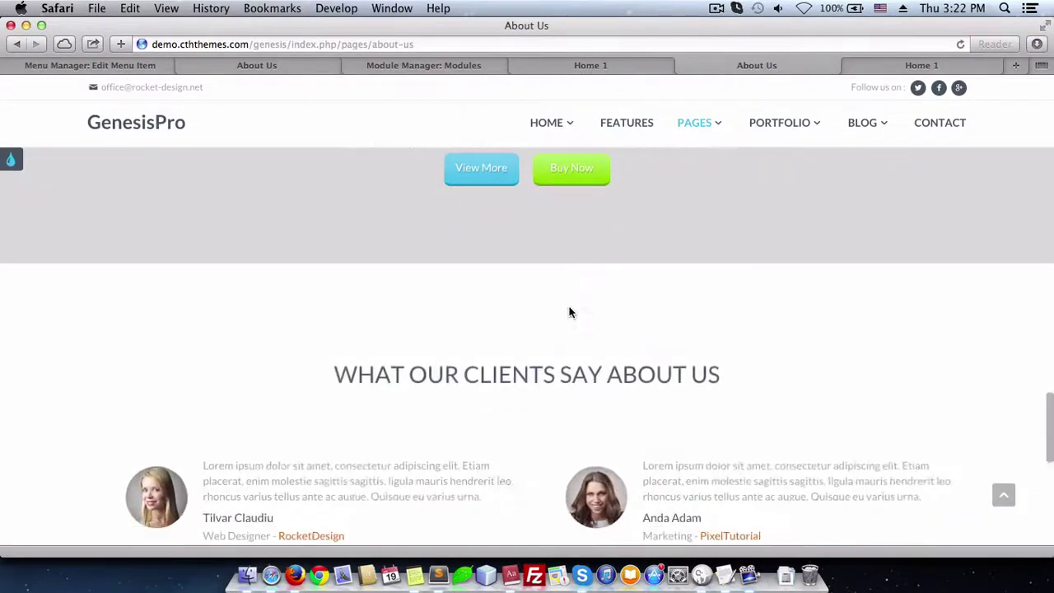
{"action": "scroll", "coordinate": [539, 325], "scroll_direction": "down", "scroll_amount": 5}
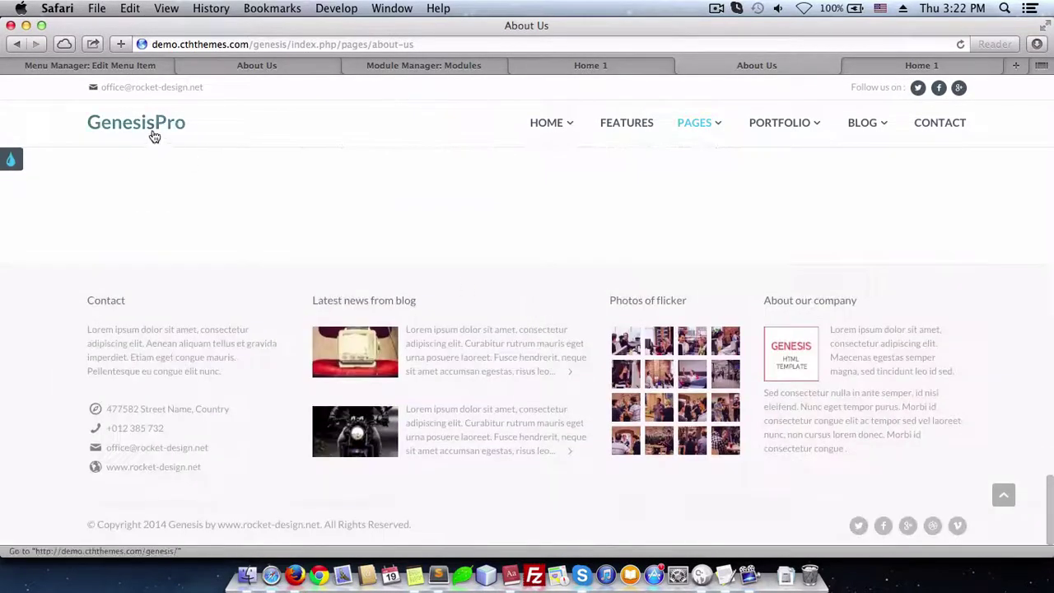
Back in the Joomla administration, close the 404 Page menu item and open the About Us menu item for editing
{"action": "left_click", "coordinate": [52, 65]}
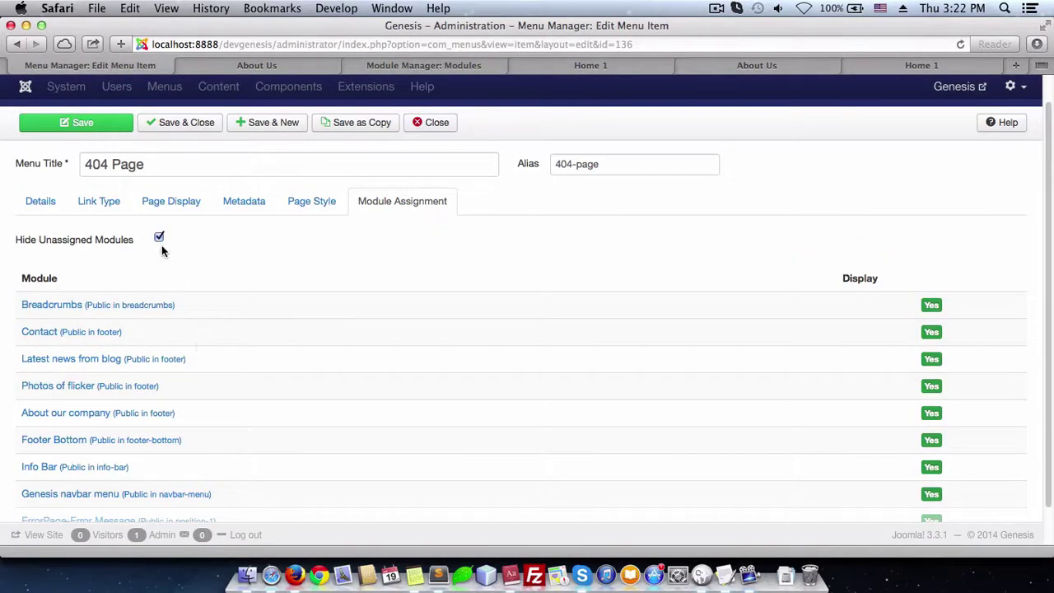
{"action": "left_click", "coordinate": [427, 123]}
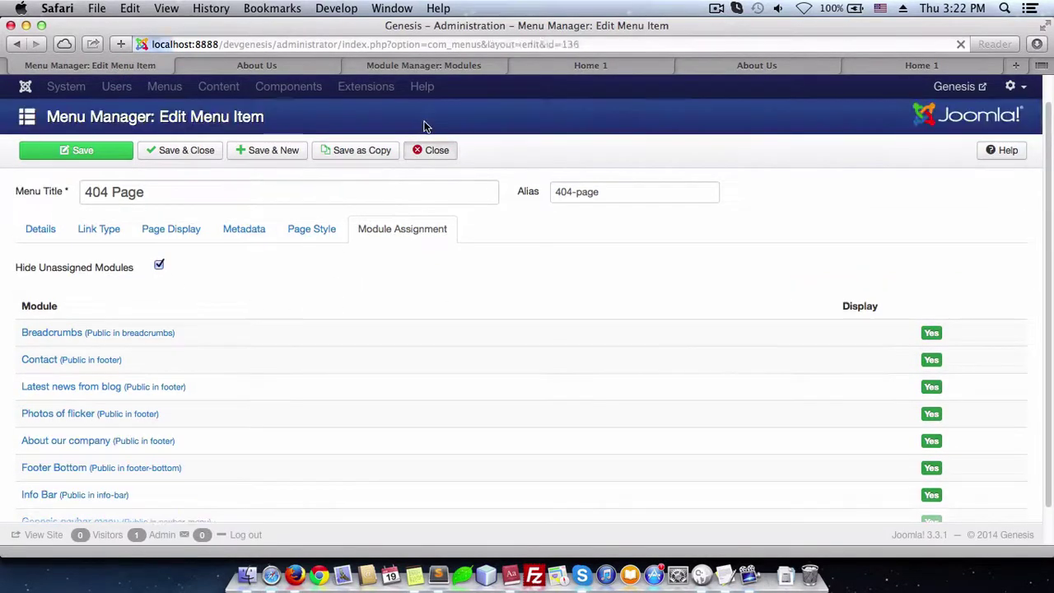
{"action": "scroll", "coordinate": [423, 313], "scroll_direction": "down", "scroll_amount": 10}
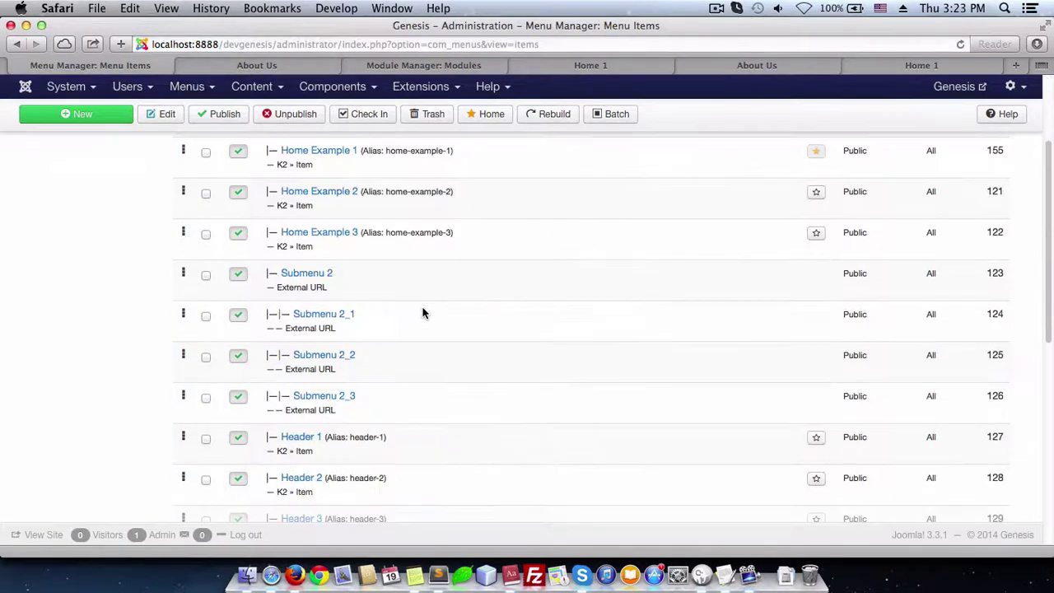
{"action": "scroll", "coordinate": [423, 313], "scroll_direction": "down", "scroll_amount": 7}
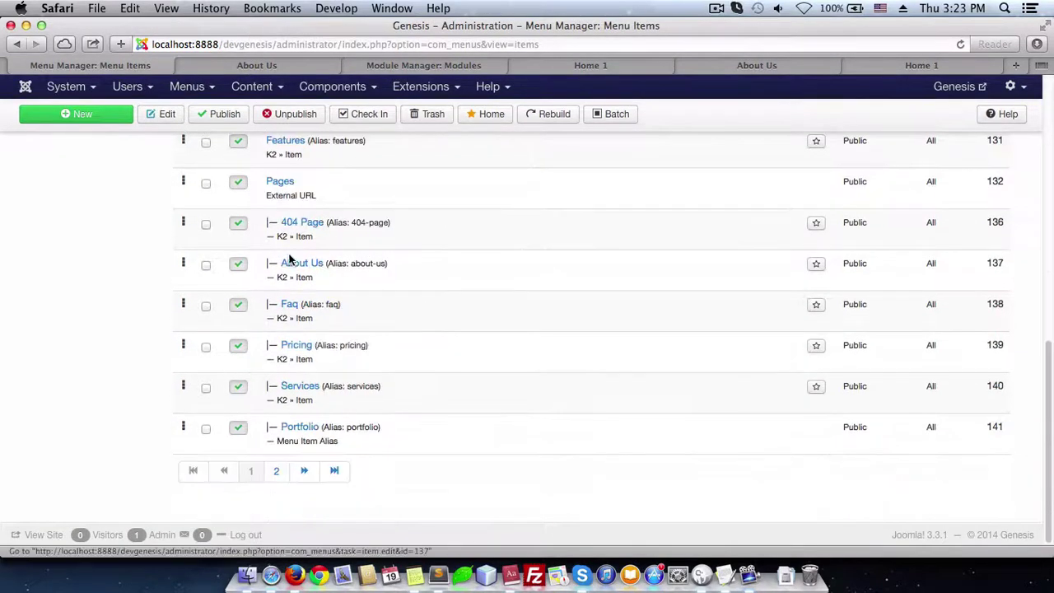
{"action": "left_click", "coordinate": [302, 265]}
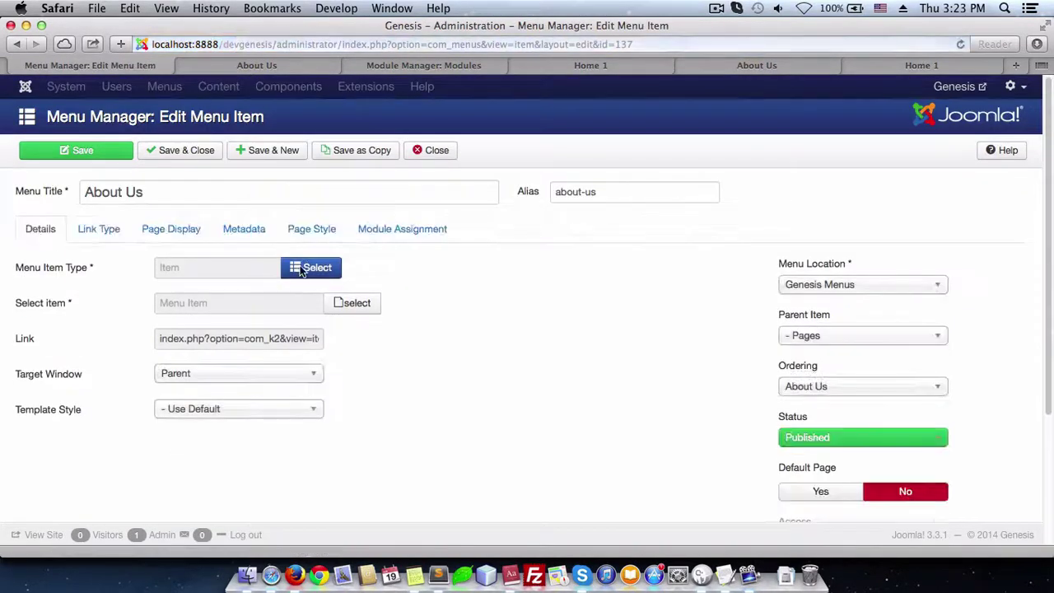
Show the About Us module assignments with unassigned modules hidden and look through the list
{"action": "left_click", "coordinate": [401, 232]}
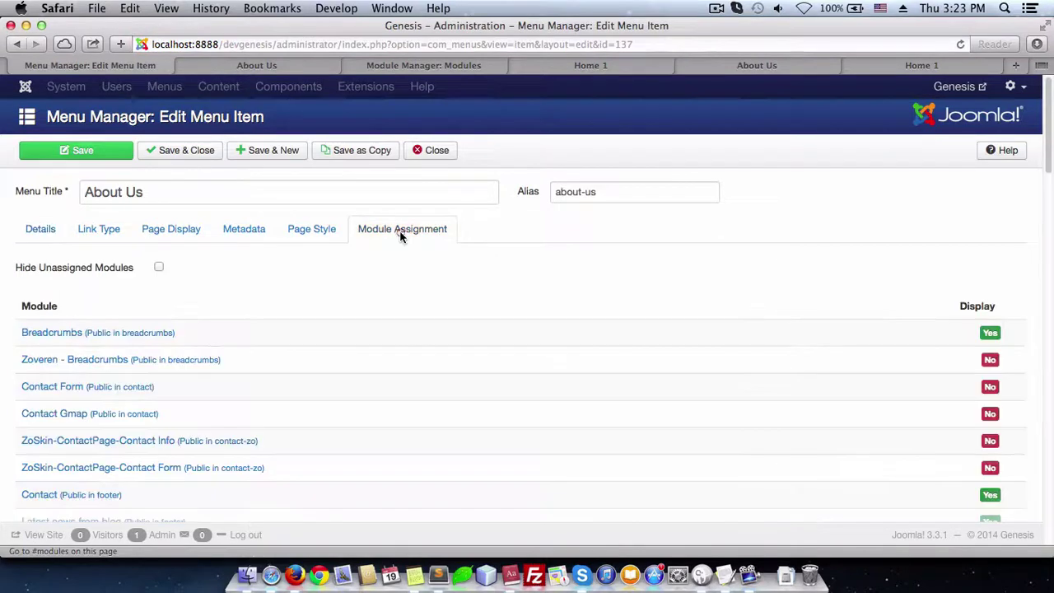
{"action": "left_click", "coordinate": [158, 272]}
{"action": "scroll", "coordinate": [326, 307], "scroll_direction": "down", "scroll_amount": 4}
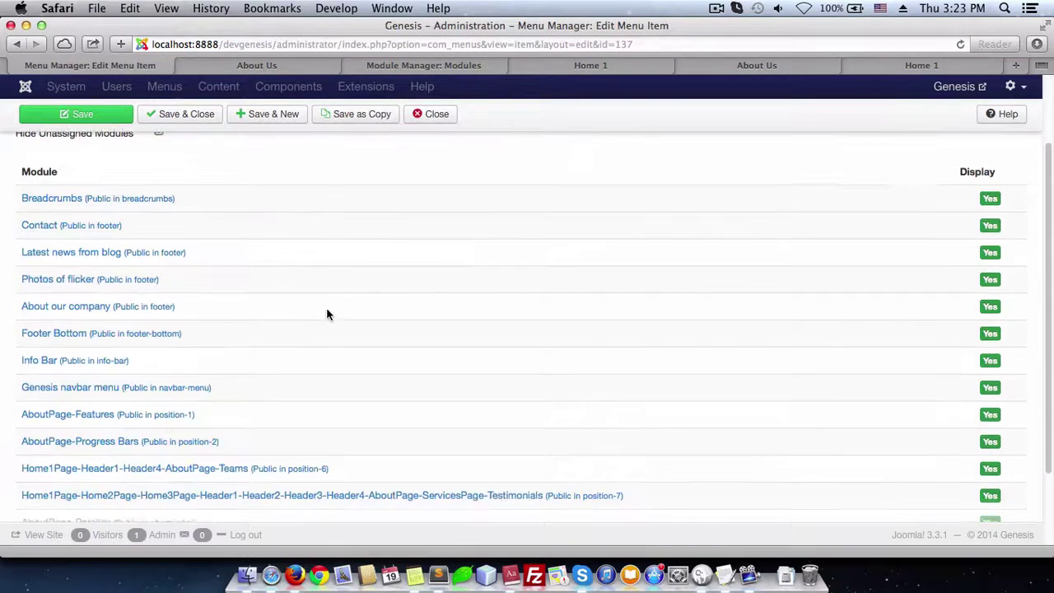
{"action": "scroll", "coordinate": [320, 314], "scroll_direction": "down", "scroll_amount": 2}
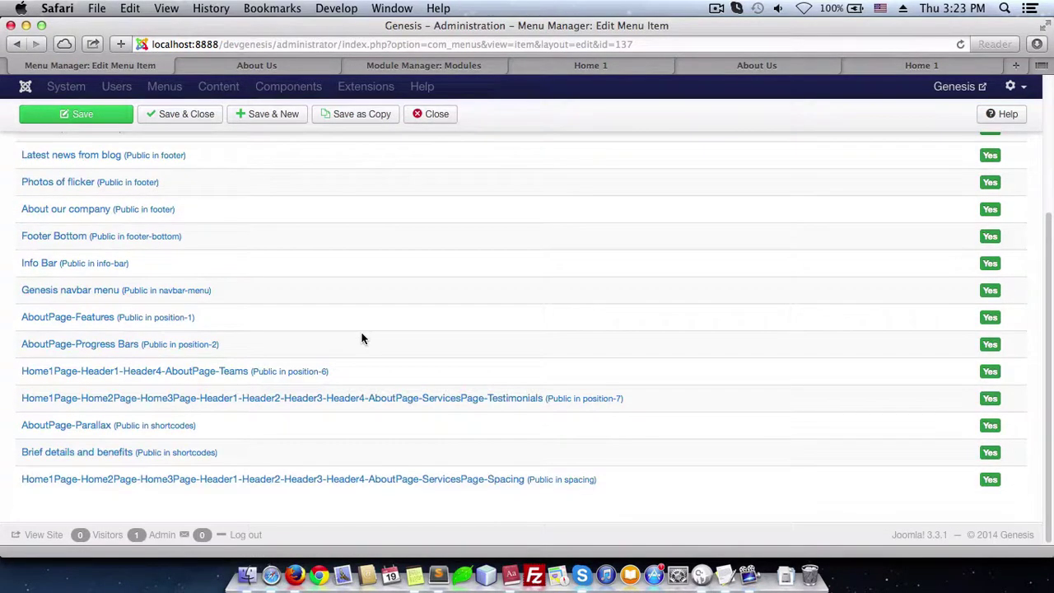
Open the AboutPage-Features module and set its status to Published
{"action": "left_click", "coordinate": [117, 323]}
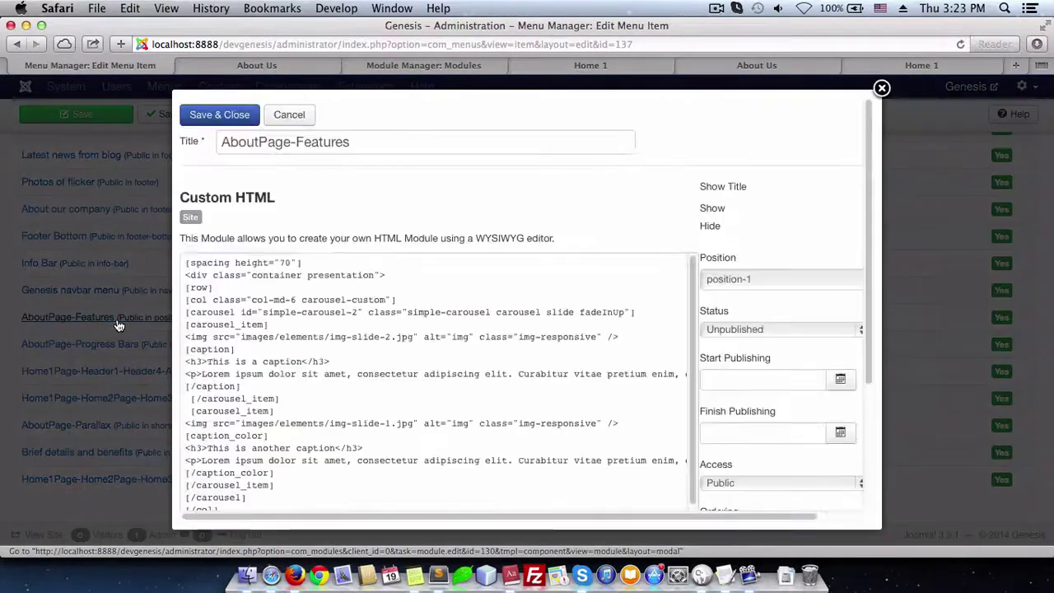
{"action": "left_click", "coordinate": [751, 339]}
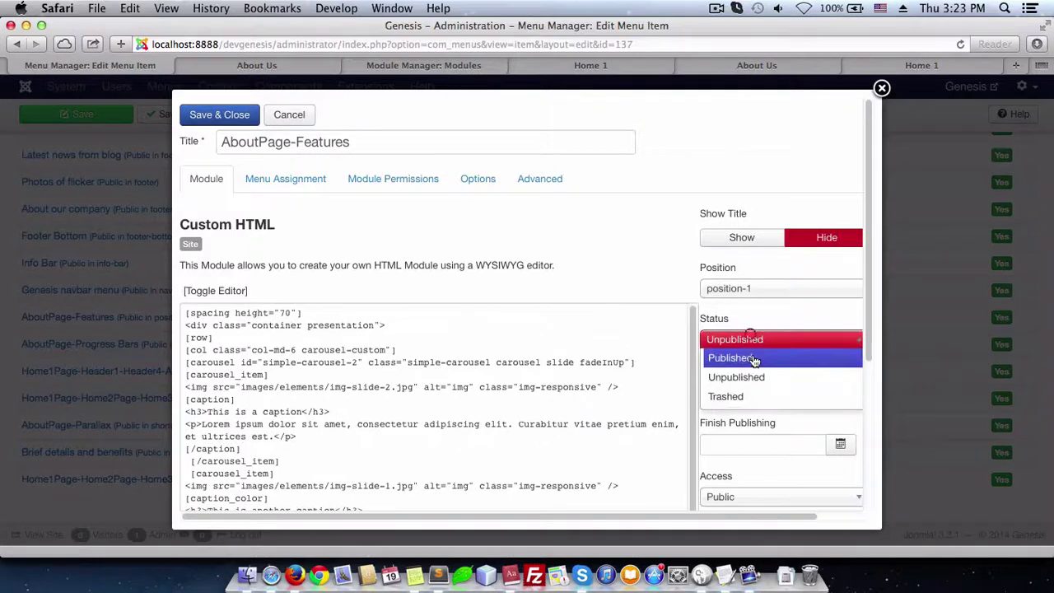
{"action": "left_click", "coordinate": [749, 356]}
Highlight the carousel code and part of the second "Who we are?" paragraph in the AboutPage-Features custom HTML
{"action": "left_click", "coordinate": [270, 373]}
{"action": "left_click_drag", "start_coordinate": [189, 362], "coordinate": [370, 448]}
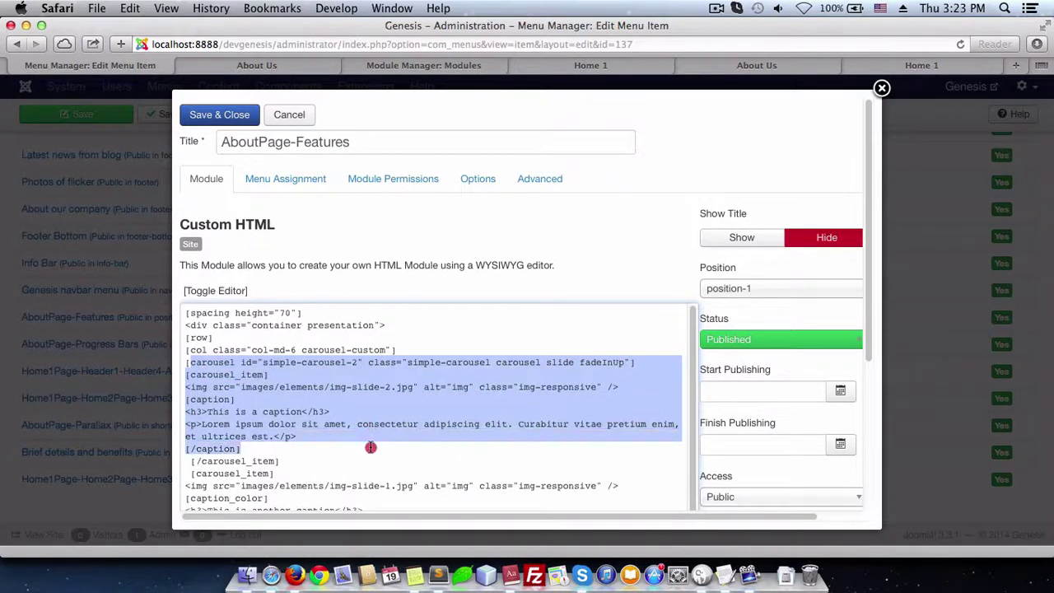
{"action": "left_click", "coordinate": [370, 448]}
{"action": "scroll", "coordinate": [362, 453], "scroll_direction": "down", "scroll_amount": 15}
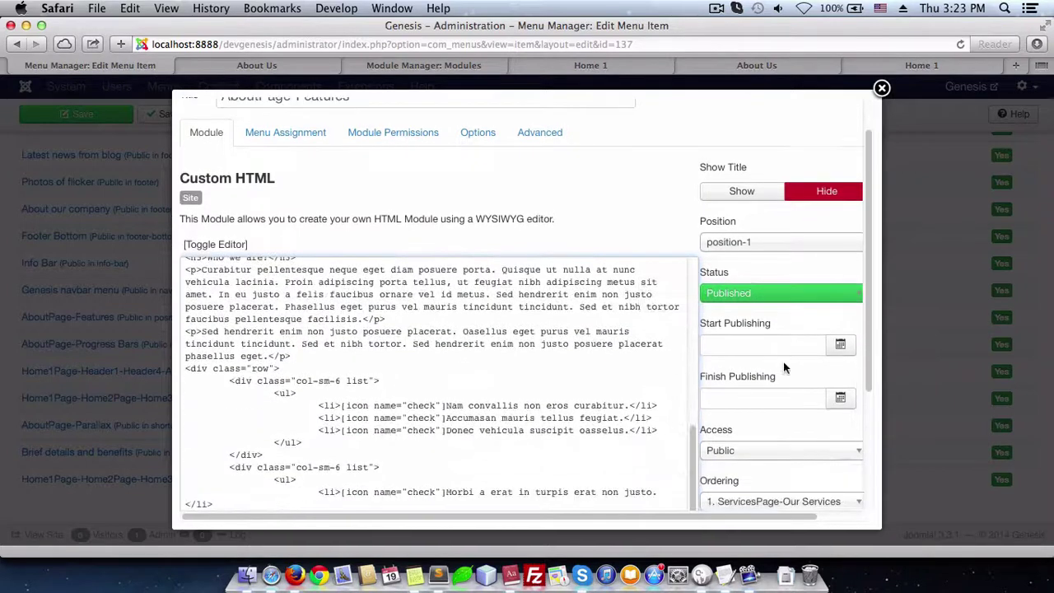
{"action": "left_click_drag", "start_coordinate": [309, 331], "coordinate": [322, 343]}
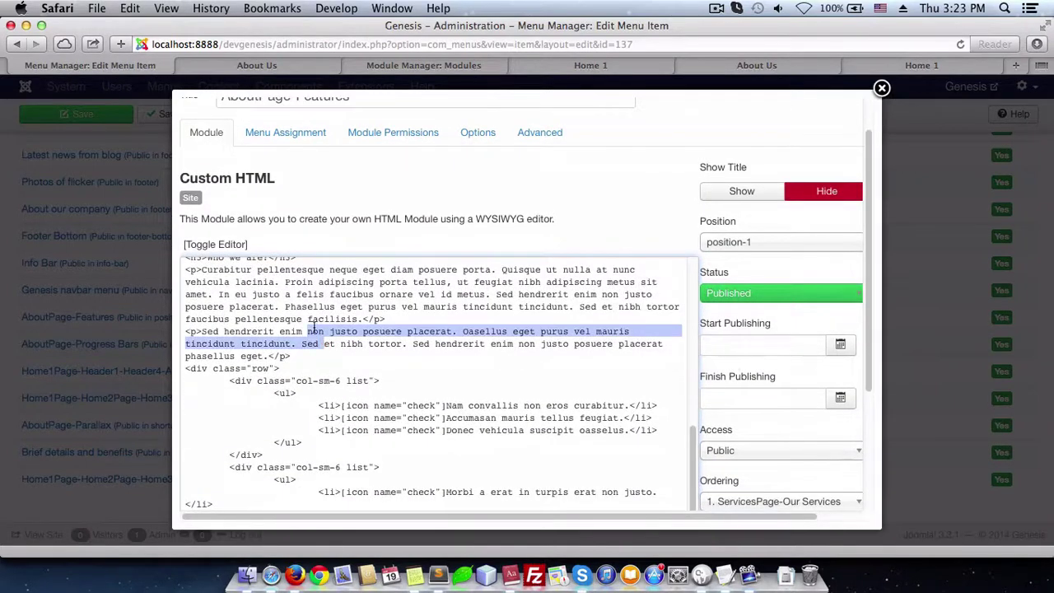
Highlight the "Who we are?" paragraphs in the visual editor, and save and close the AboutPage-Features module
{"action": "left_click", "coordinate": [231, 247]}
{"action": "scroll", "coordinate": [532, 371], "scroll_direction": "down", "scroll_amount": 3}
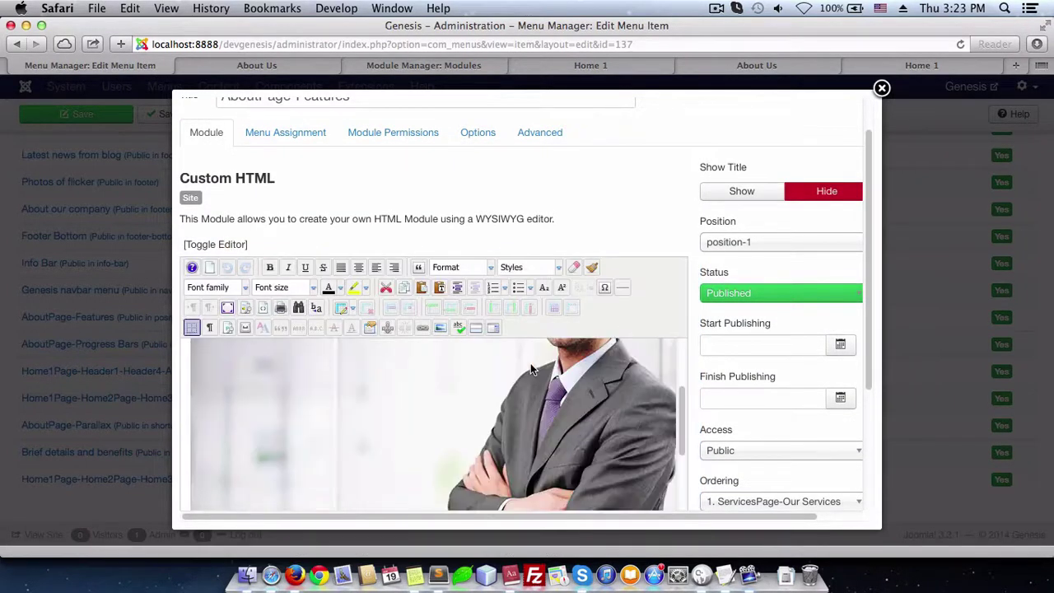
{"action": "scroll", "coordinate": [531, 370], "scroll_direction": "down", "scroll_amount": 10}
{"action": "scroll", "coordinate": [451, 396], "scroll_direction": "down", "scroll_amount": 5}
{"action": "left_click_drag", "start_coordinate": [192, 422], "coordinate": [411, 481]}
{"action": "left_click", "coordinate": [436, 482]}
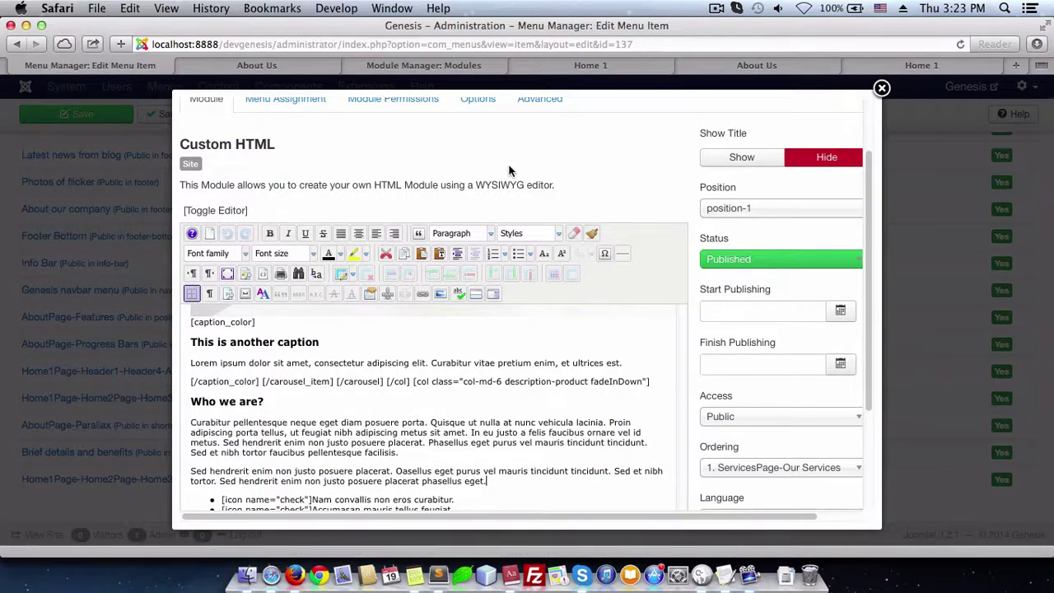
{"action": "scroll", "coordinate": [510, 170], "scroll_direction": "up", "scroll_amount": 2}
{"action": "left_click", "coordinate": [224, 116]}
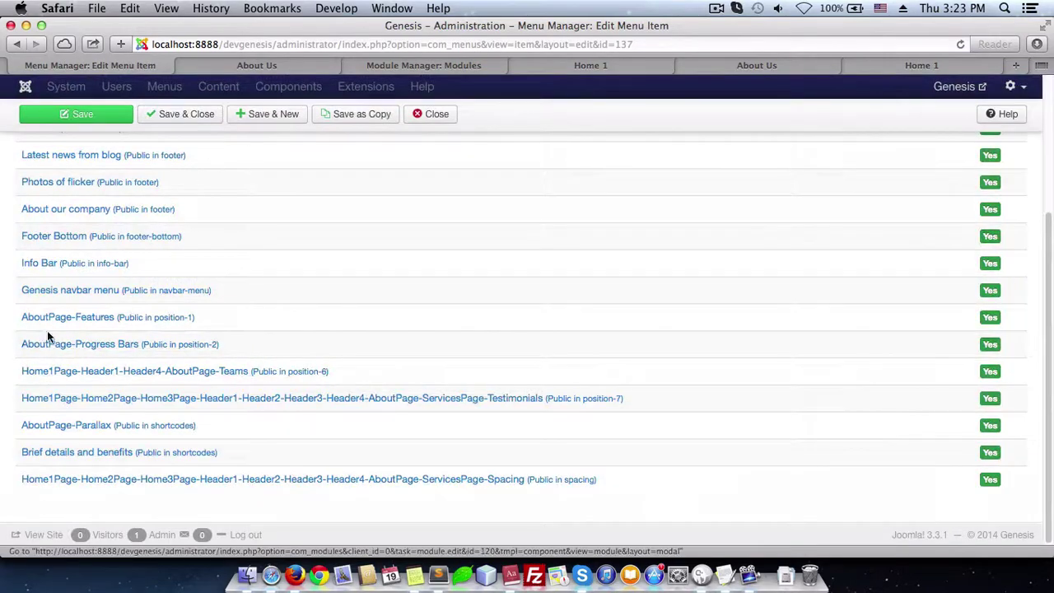
Open the AboutPage-Progress Bars module and set its status to Published
{"action": "left_click", "coordinate": [72, 346]}
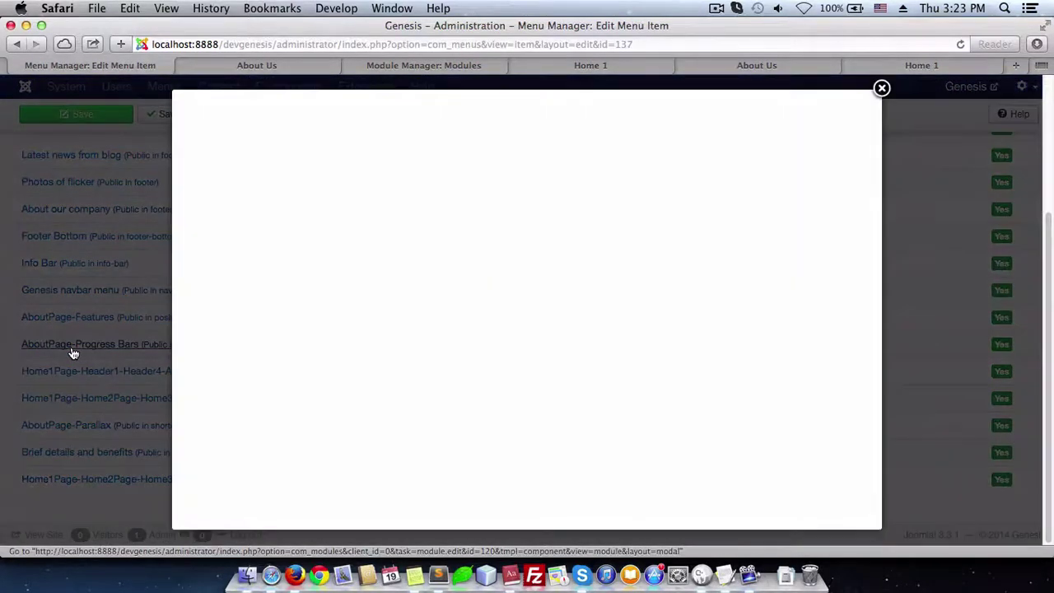
{"action": "left_click", "coordinate": [735, 340]}
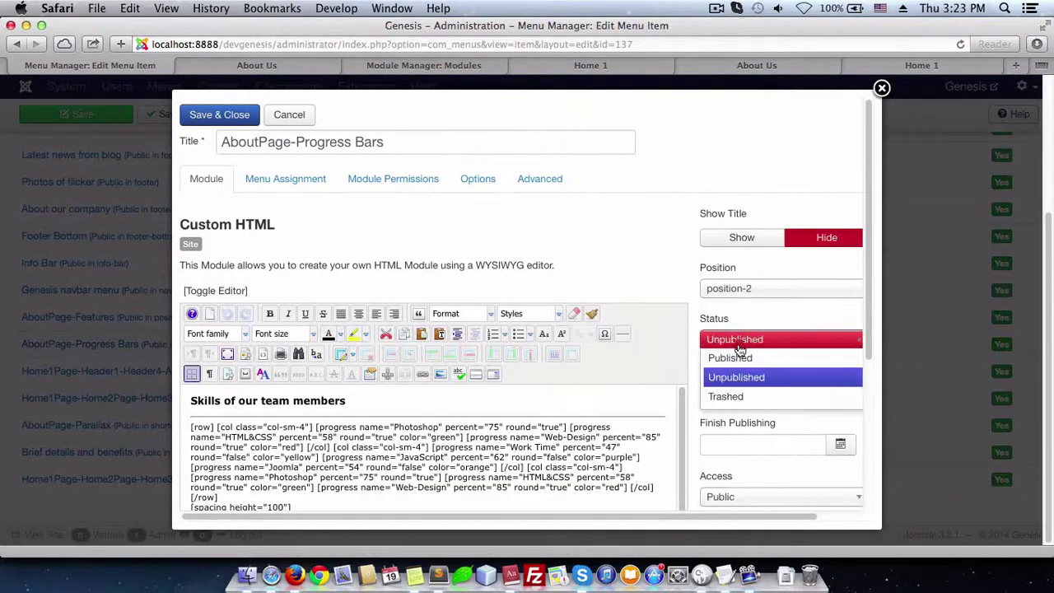
{"action": "left_click", "coordinate": [744, 358]}
Review the "Skills of our team members" shortcodes and switch the module's editor to the HTML source
{"action": "scroll", "coordinate": [531, 402], "scroll_direction": "down", "scroll_amount": 1}
{"action": "scroll", "coordinate": [530, 403], "scroll_direction": "down", "scroll_amount": 2}
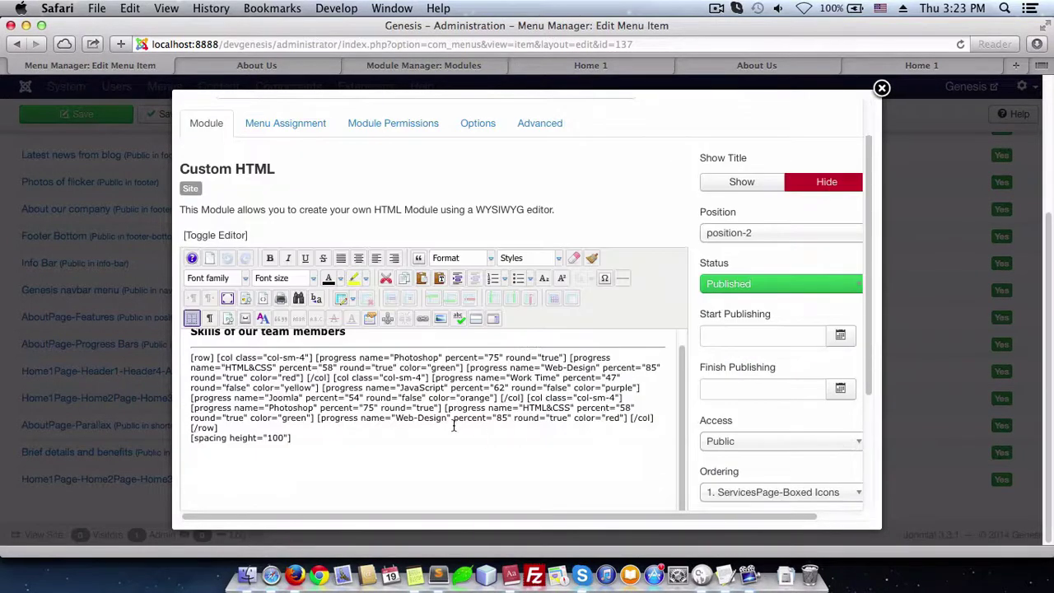
{"action": "left_click", "coordinate": [215, 238]}
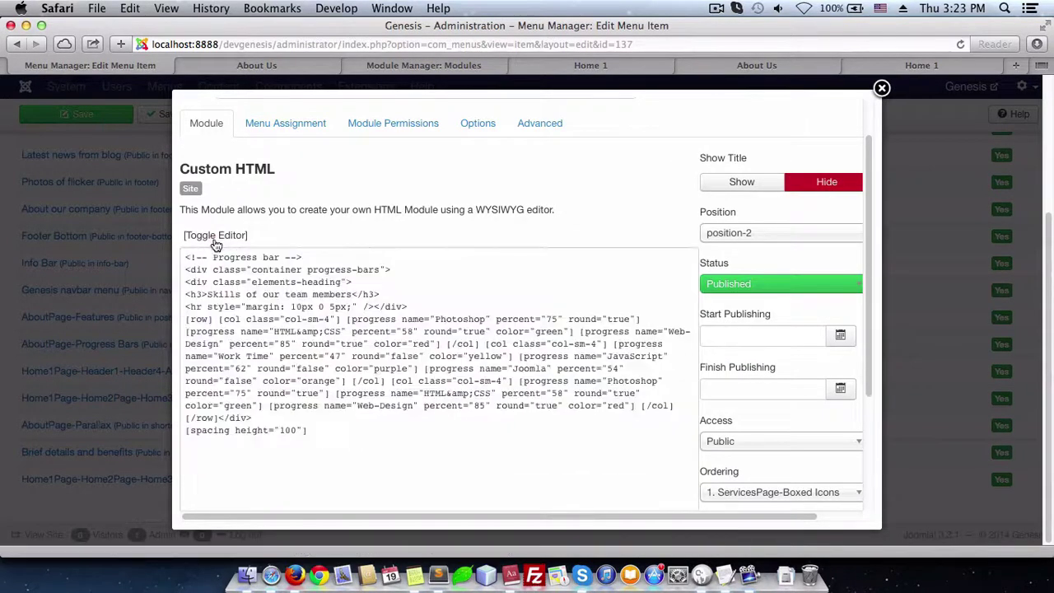
Highlight the first progress shortcodes in the AboutPage-Progress Bars custom HTML
{"action": "left_click", "coordinate": [299, 327]}
{"action": "left_click_drag", "start_coordinate": [244, 320], "coordinate": [418, 356]}
{"action": "left_click", "coordinate": [418, 382]}
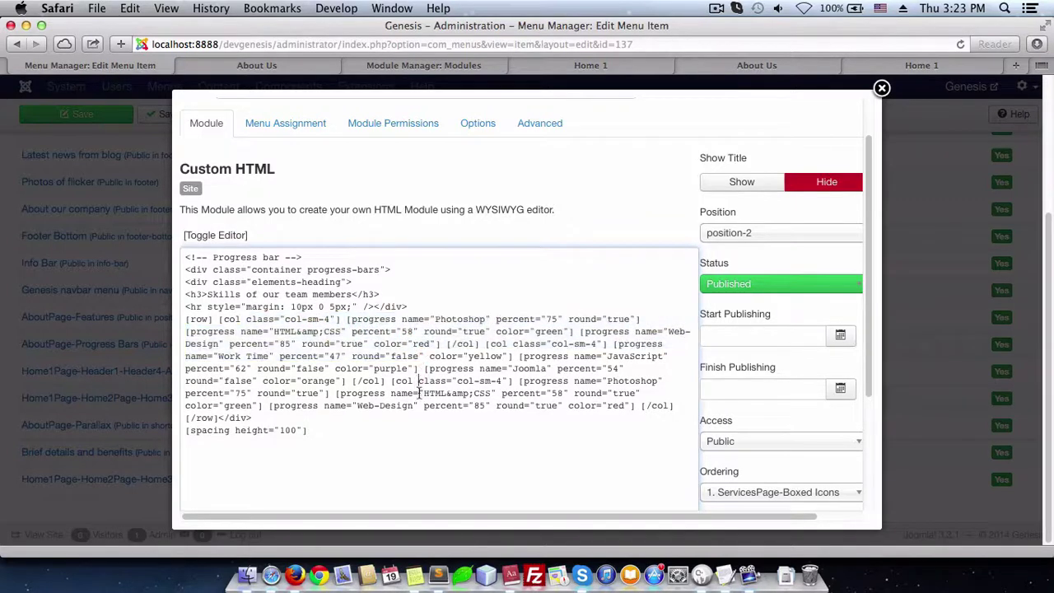
Switch to TextEdit, add the note line "use progress short code", and return to the module in Safari
{"action": "left_click", "coordinate": [724, 575]}
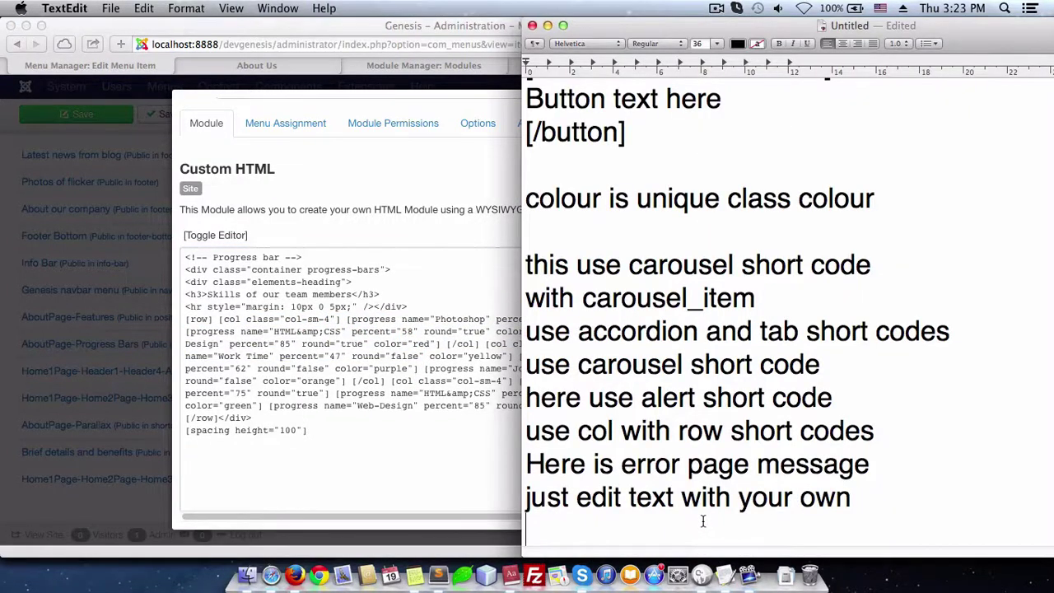
{"action": "type", "text": "use progress"}
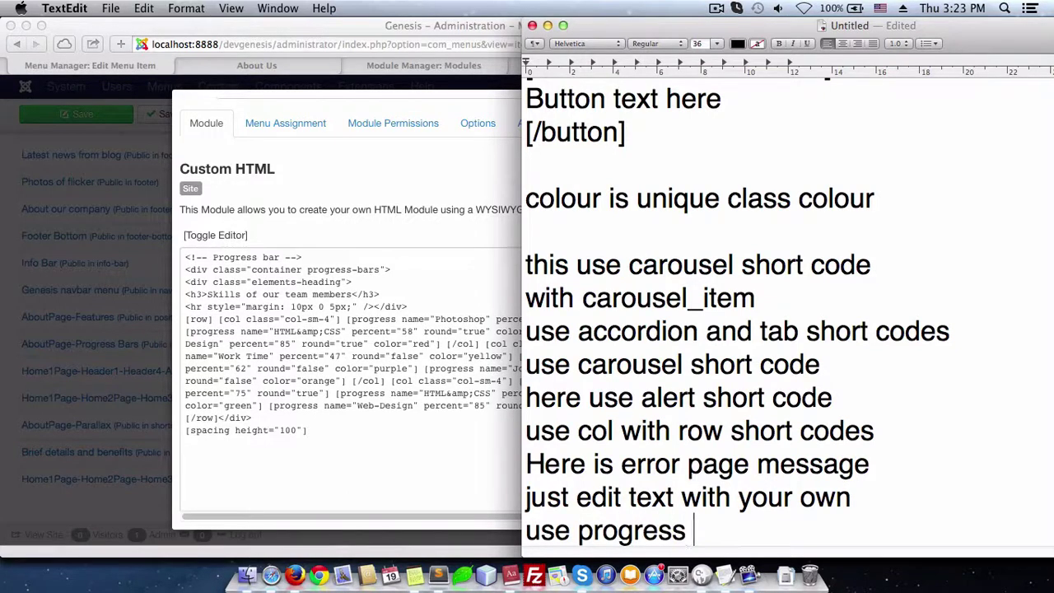
{"action": "type", "text": "rtcode"}
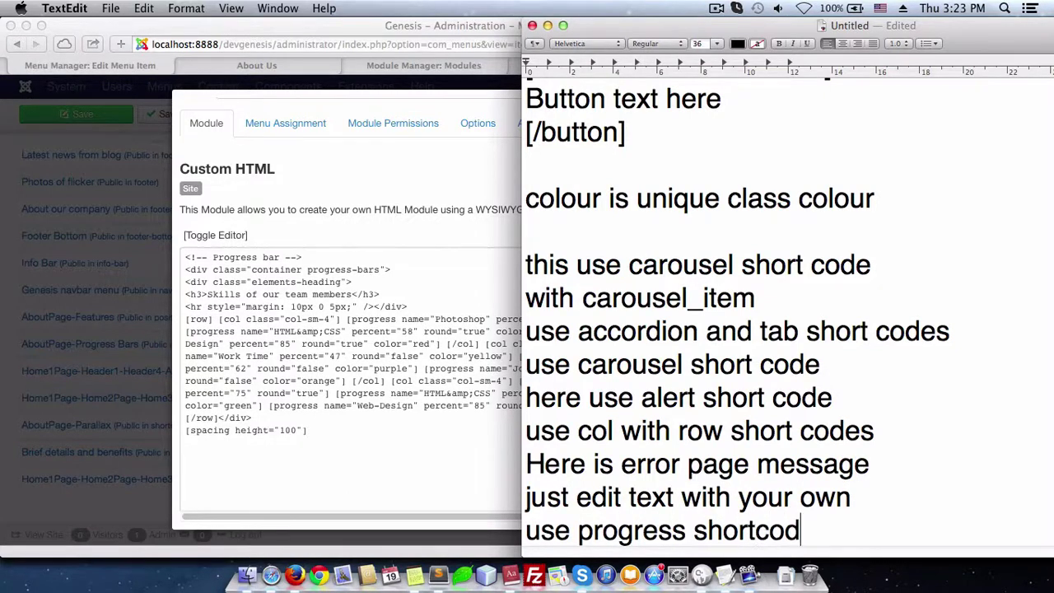
{"action": "key", "text": "Return"}
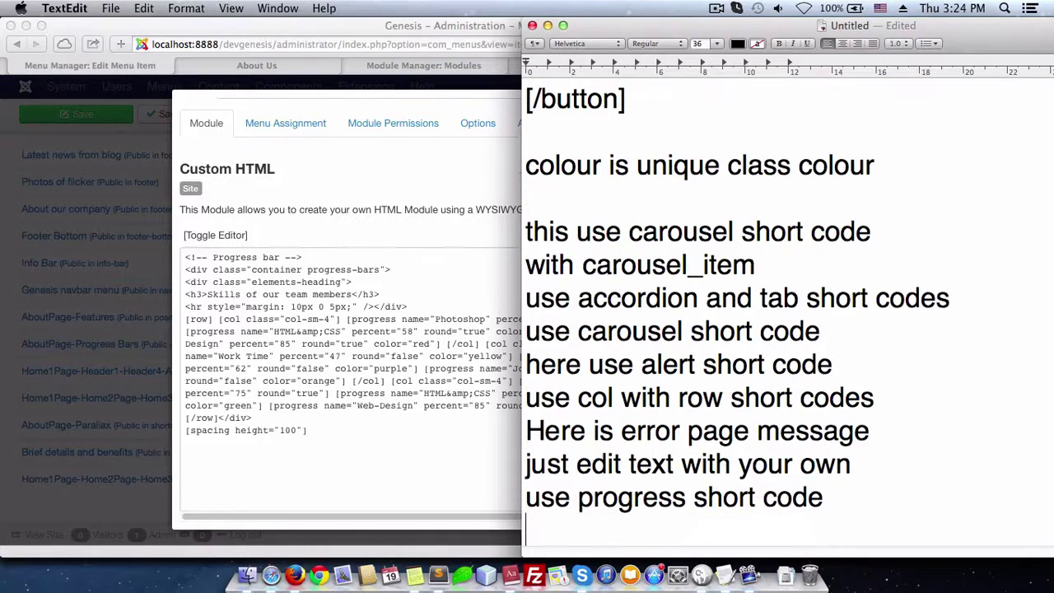
{"action": "left_click", "coordinate": [366, 491]}
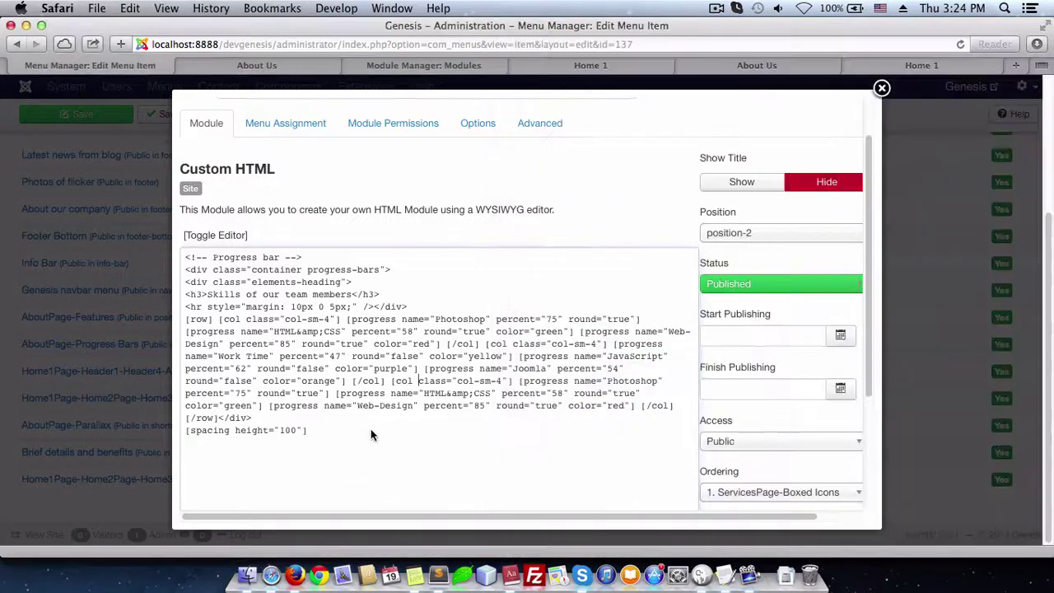
Highlight the spacing shortcode and the last Web-Design progress shortcode, and save and close the AboutPage-Progress Bars module
{"action": "left_click_drag", "start_coordinate": [307, 432], "coordinate": [184, 427]}
{"action": "left_click", "coordinate": [301, 425]}
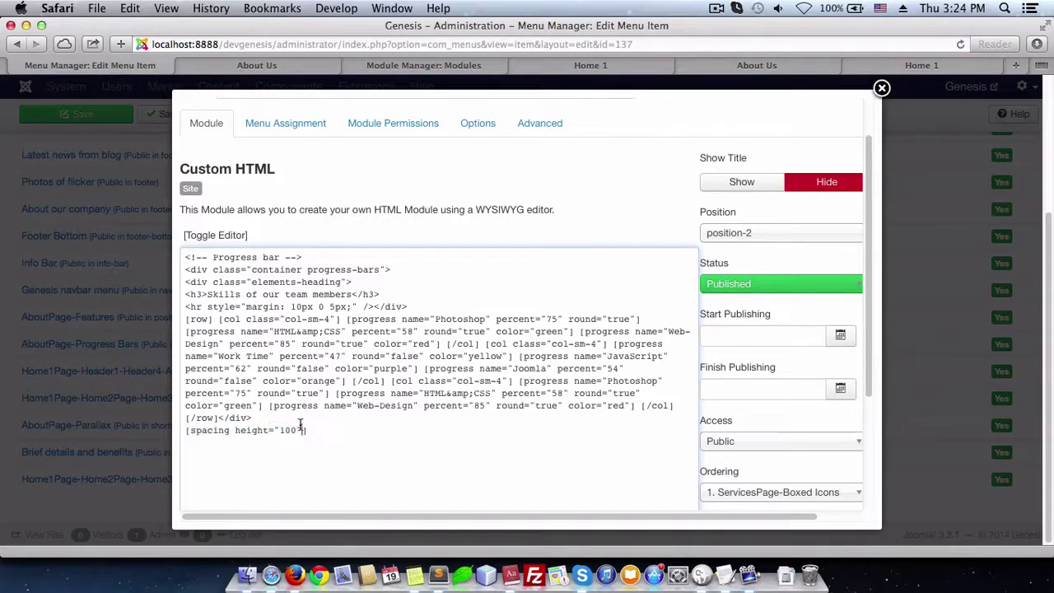
{"action": "left_click_drag", "start_coordinate": [268, 407], "coordinate": [631, 405]}
{"action": "left_click", "coordinate": [634, 405]}
{"action": "scroll", "coordinate": [218, 152], "scroll_direction": "up", "scroll_amount": 3}
{"action": "left_click", "coordinate": [219, 115]}
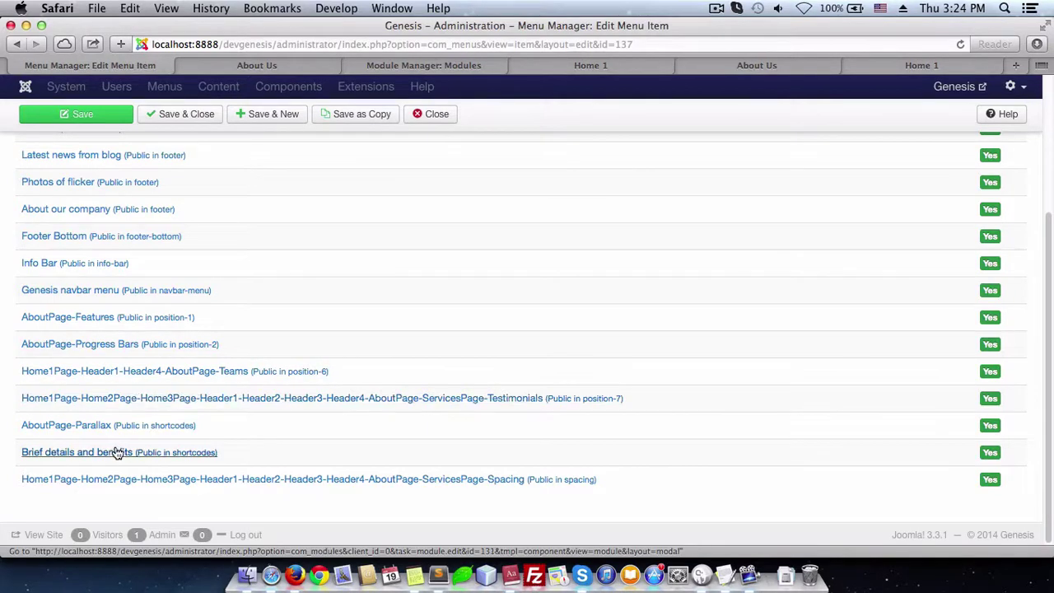
Set the AboutPage-Parallax module's status to Published, look through its video HTML, and save and close it
{"action": "left_click", "coordinate": [102, 425]}
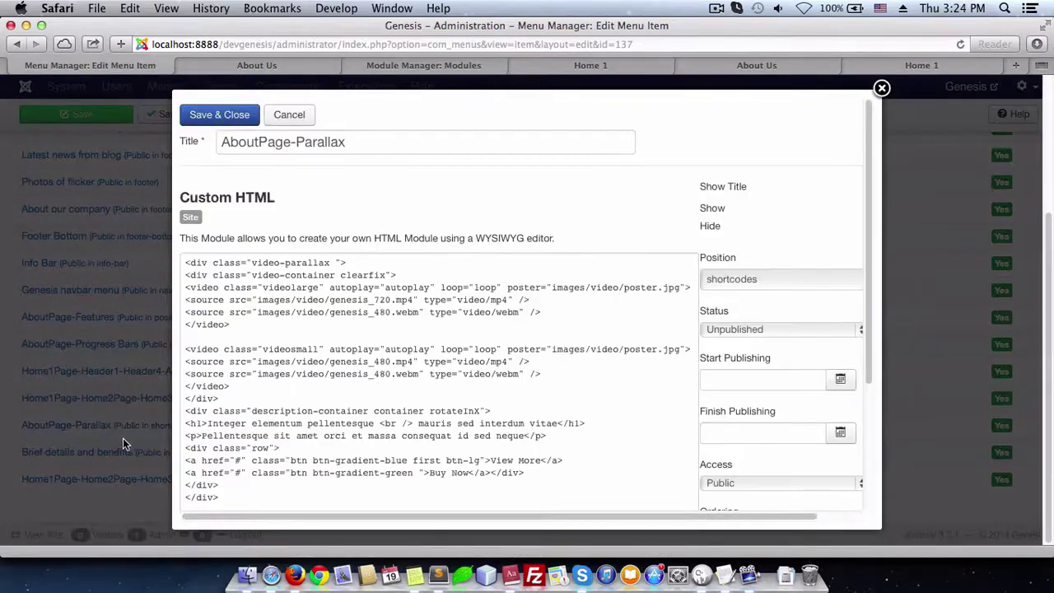
{"action": "left_click", "coordinate": [826, 344]}
{"action": "left_click", "coordinate": [808, 361]}
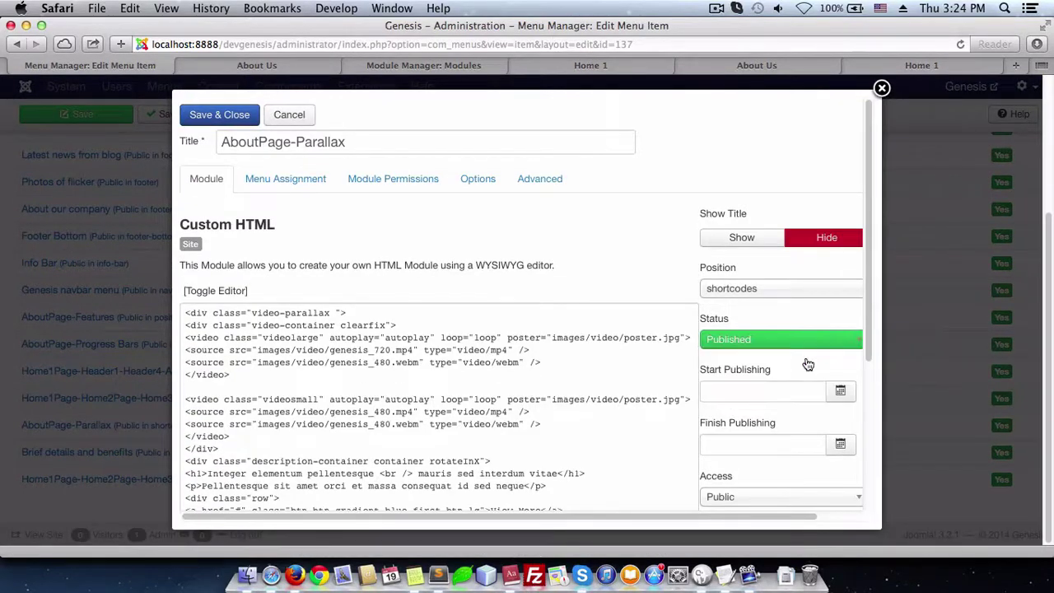
{"action": "scroll", "coordinate": [508, 355], "scroll_direction": "down", "scroll_amount": 4}
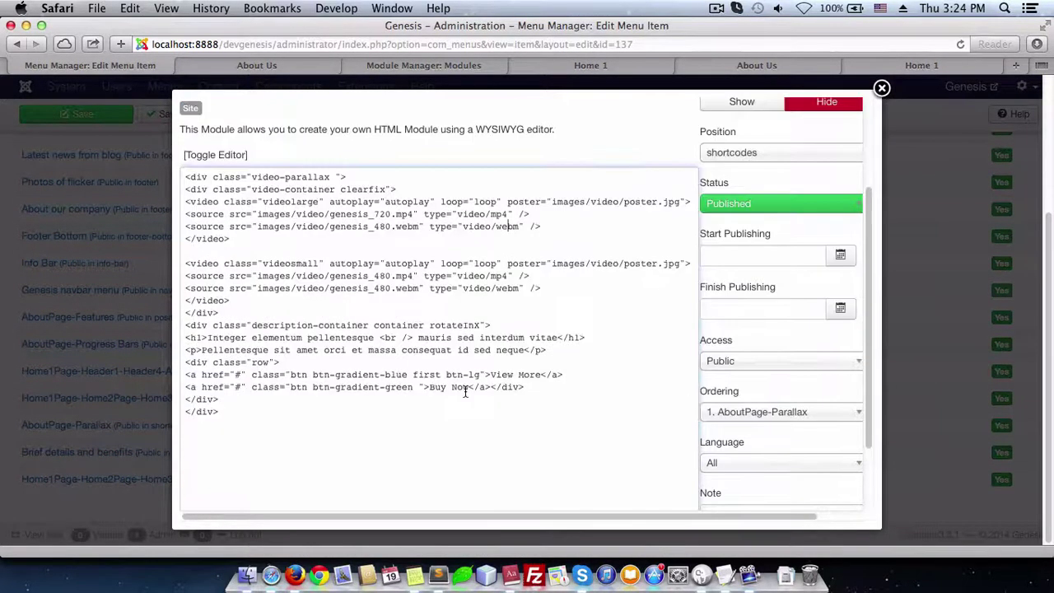
{"action": "scroll", "coordinate": [457, 310], "scroll_direction": "up", "scroll_amount": 4}
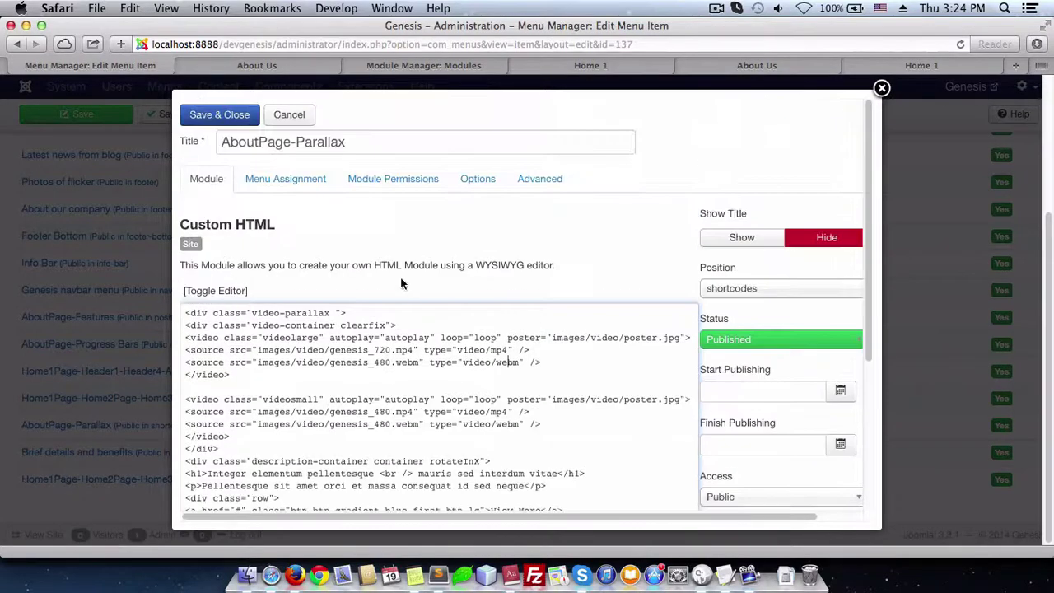
{"action": "left_click", "coordinate": [235, 120]}
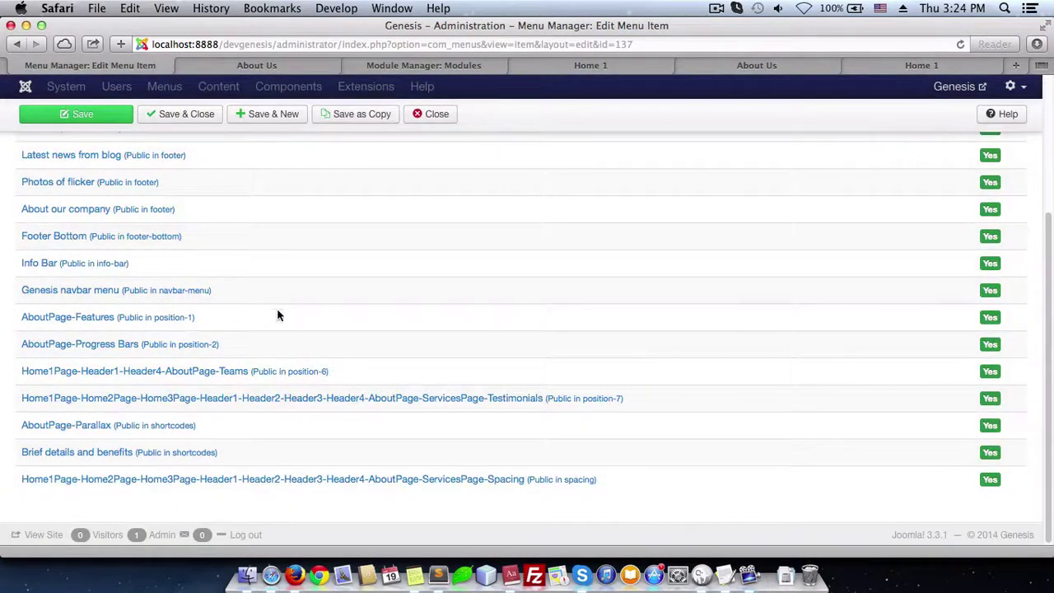
Publish the "Brief details and benefits" module, highlight its opening accordion shortcode and look through the panels, and save and close it
{"action": "left_click", "coordinate": [89, 456]}
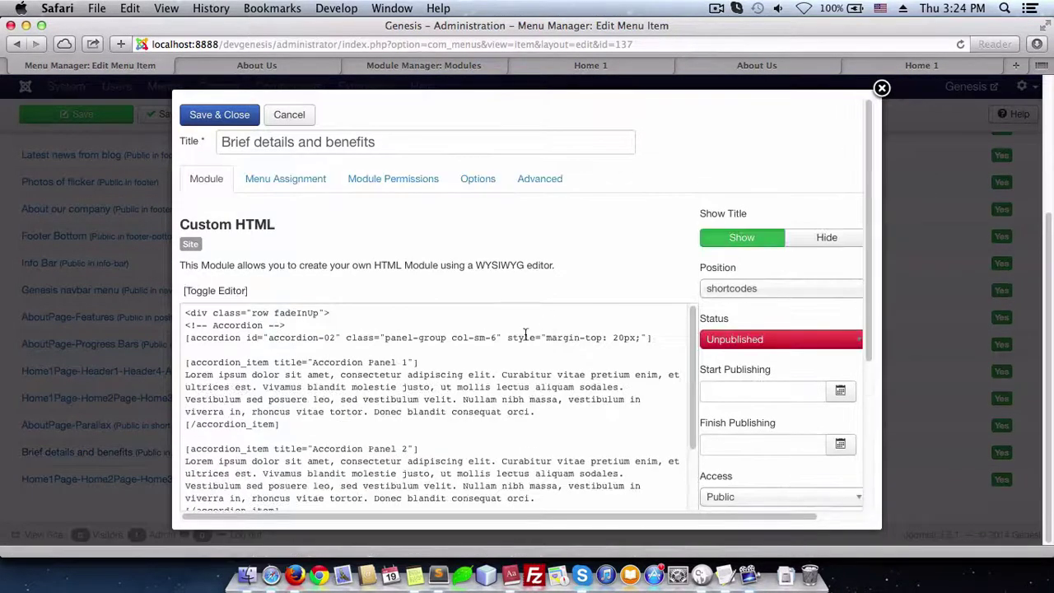
{"action": "left_click", "coordinate": [771, 345]}
{"action": "left_click", "coordinate": [730, 353]}
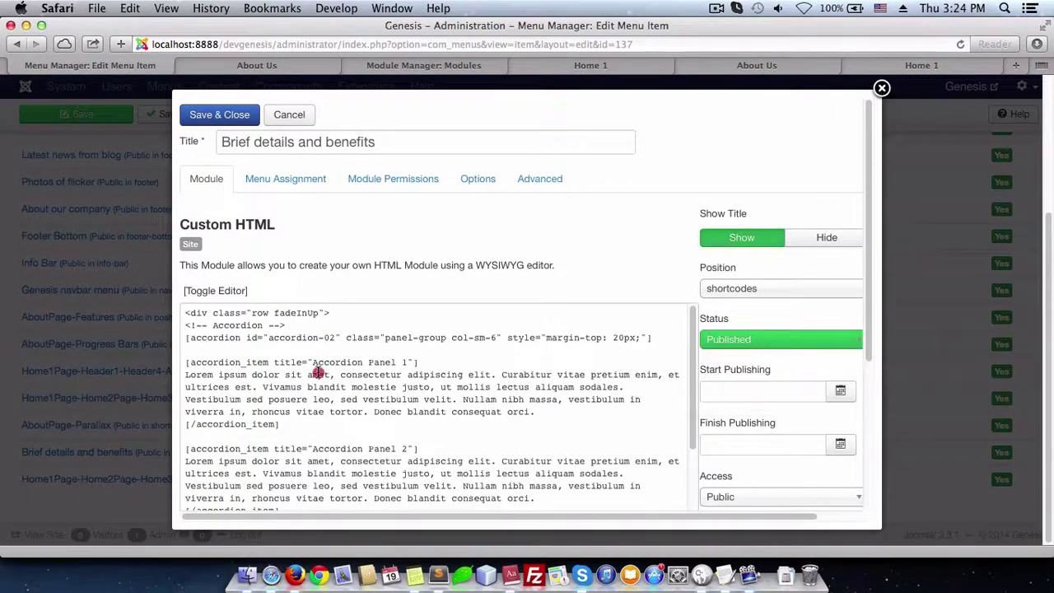
{"action": "left_click_drag", "start_coordinate": [190, 338], "coordinate": [632, 340]}
{"action": "left_click", "coordinate": [552, 355]}
{"action": "scroll", "coordinate": [333, 388], "scroll_direction": "down", "scroll_amount": 10}
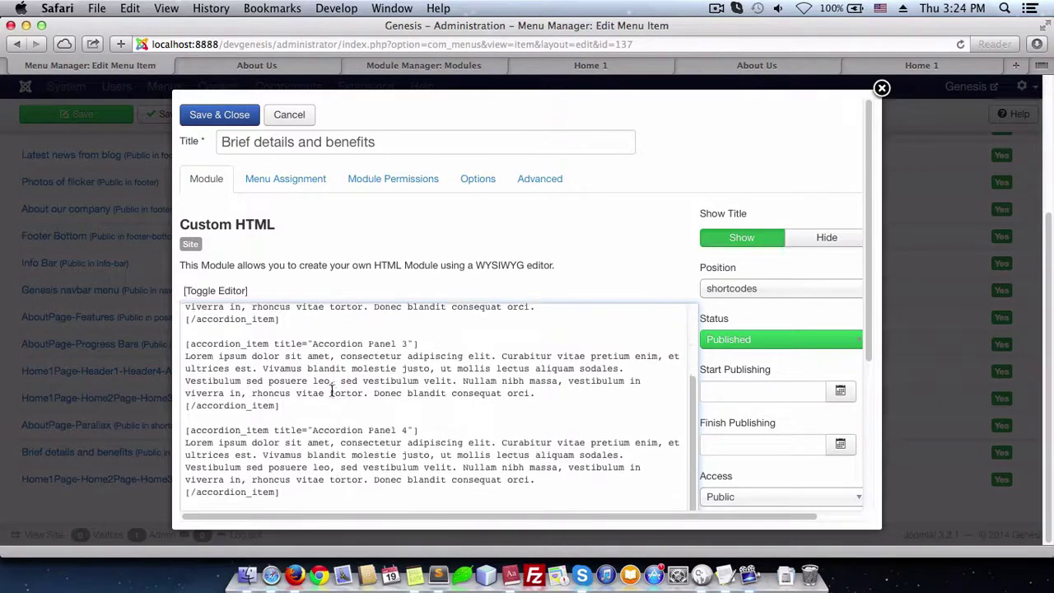
{"action": "left_click", "coordinate": [217, 115]}
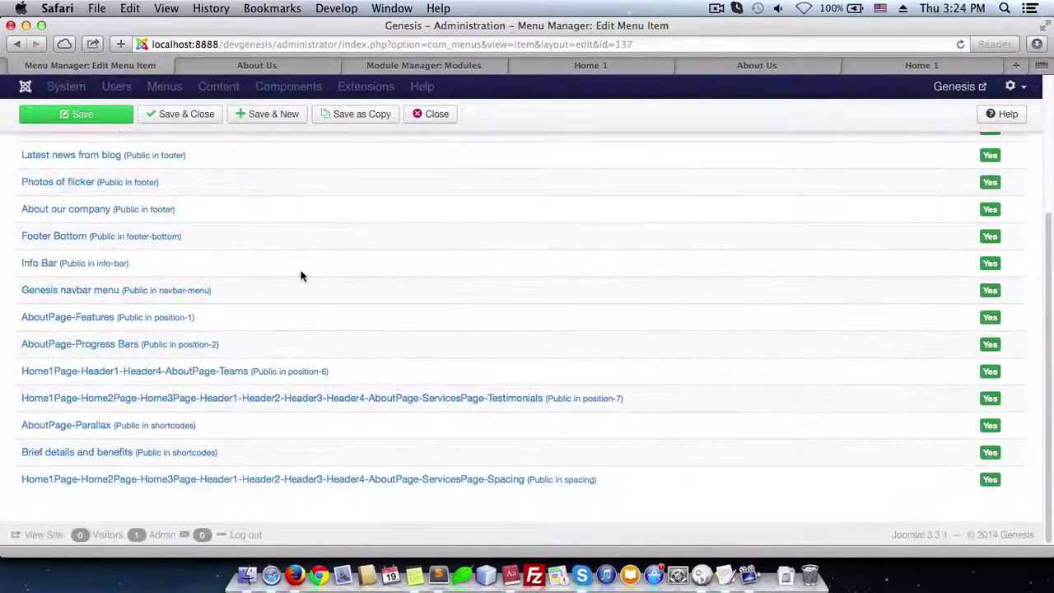
View the spacing shortcode in the Spacing module assigned to the About Us page, and close the module without saving
{"action": "left_click", "coordinate": [203, 480]}
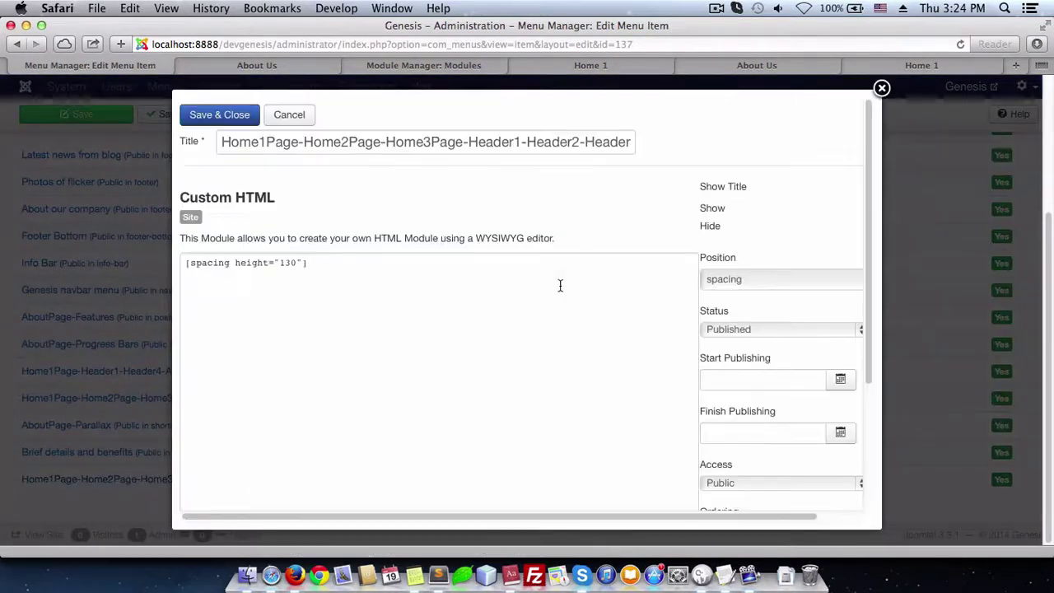
{"action": "left_click", "coordinate": [300, 117]}
Reload the site's About Us page and examine its carousel, skills progress bars, accordion and tabs section, and footer
{"action": "left_click", "coordinate": [305, 69]}
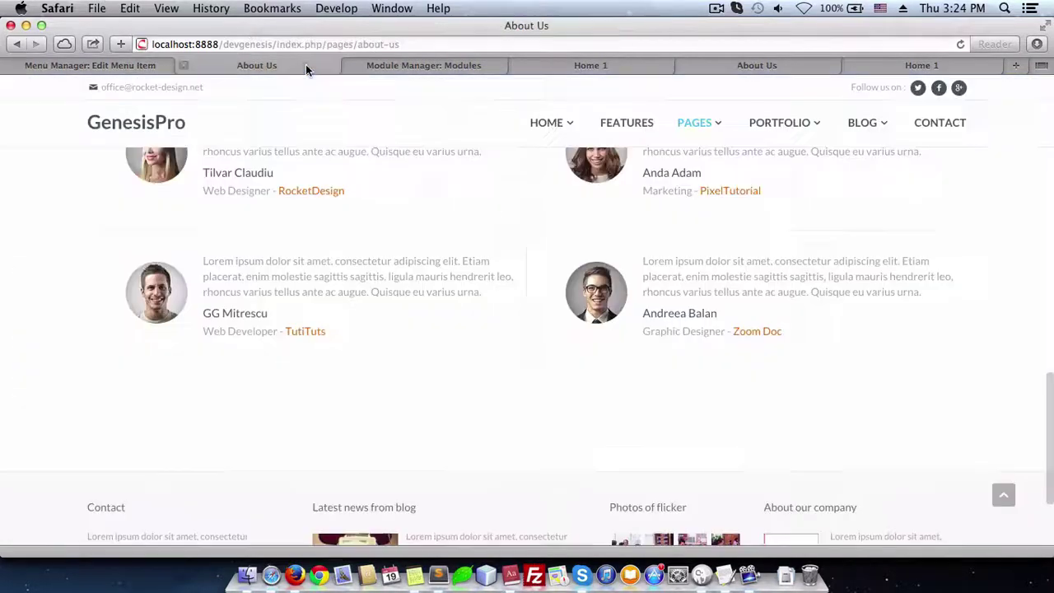
{"action": "left_click", "coordinate": [961, 44]}
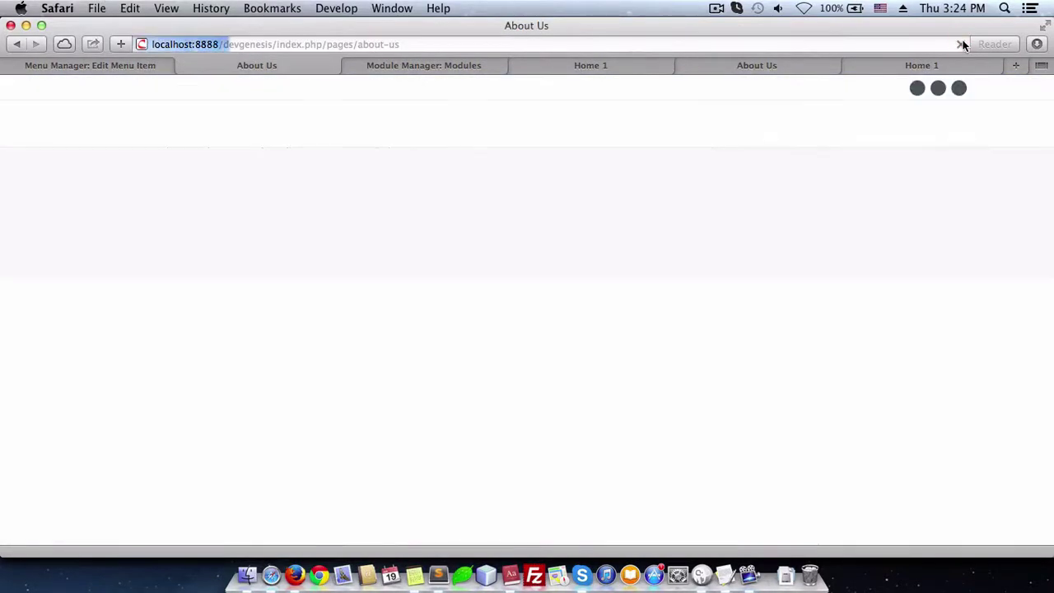
{"action": "scroll", "coordinate": [953, 277], "scroll_direction": "up", "scroll_amount": 15}
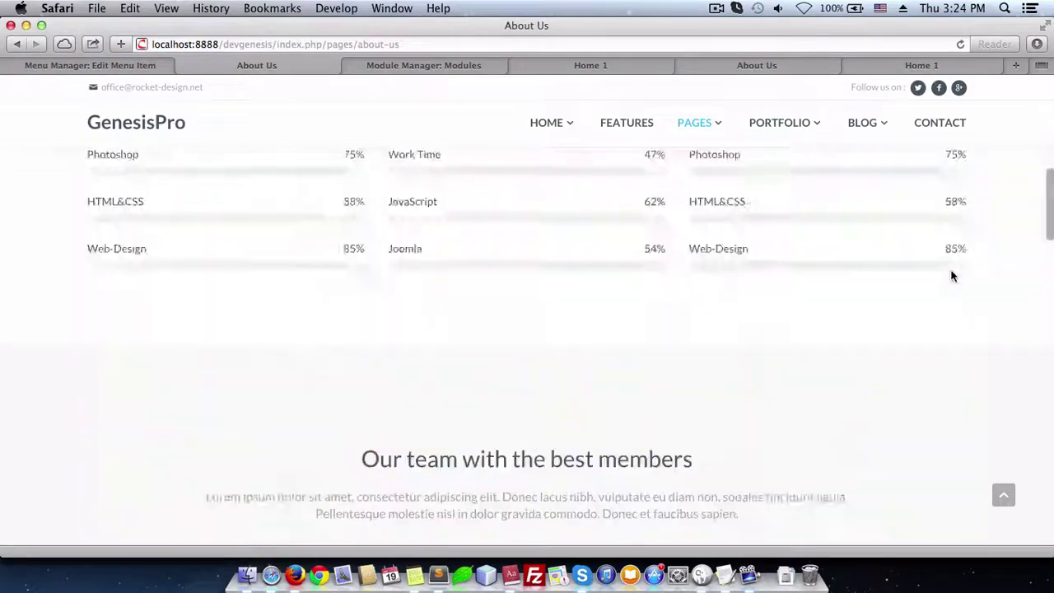
{"action": "scroll", "coordinate": [289, 463], "scroll_direction": "down", "scroll_amount": 5}
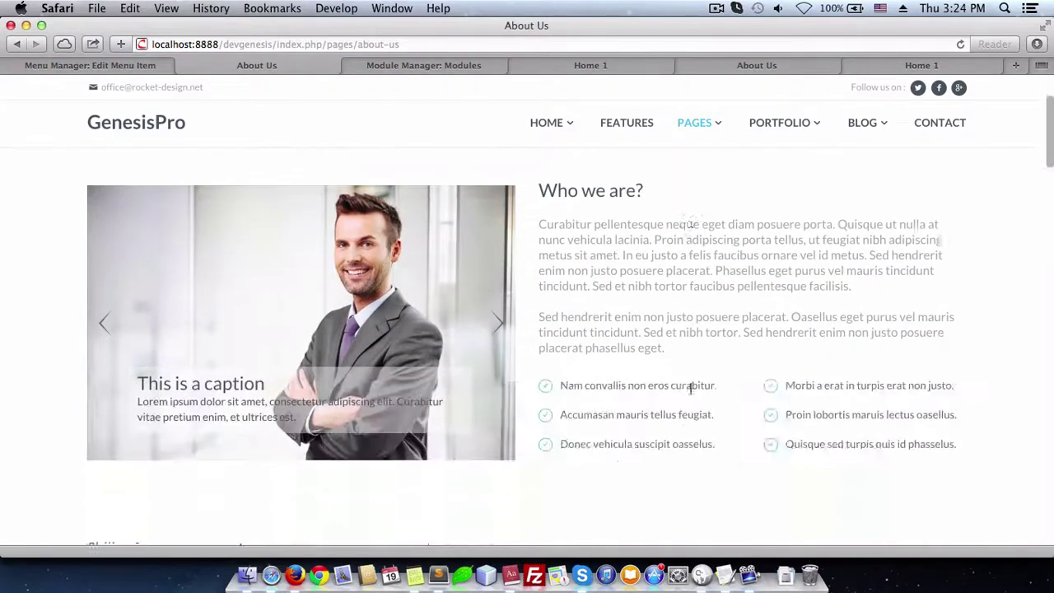
{"action": "scroll", "coordinate": [501, 296], "scroll_direction": "up", "scroll_amount": 2}
{"action": "left_click", "coordinate": [497, 333]}
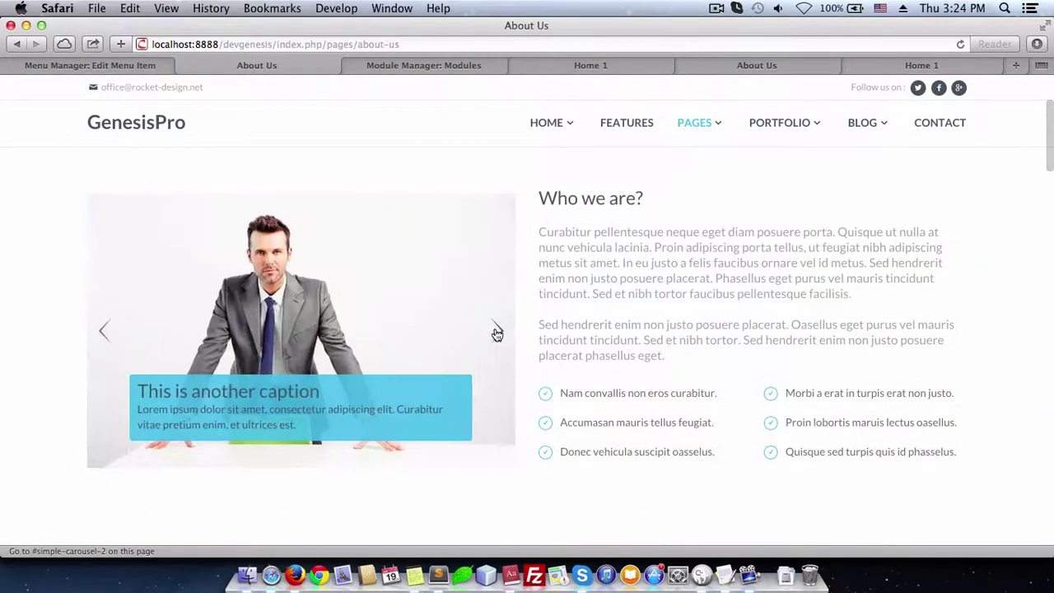
{"action": "left_click", "coordinate": [496, 333]}
{"action": "scroll", "coordinate": [678, 329], "scroll_direction": "down", "scroll_amount": 5}
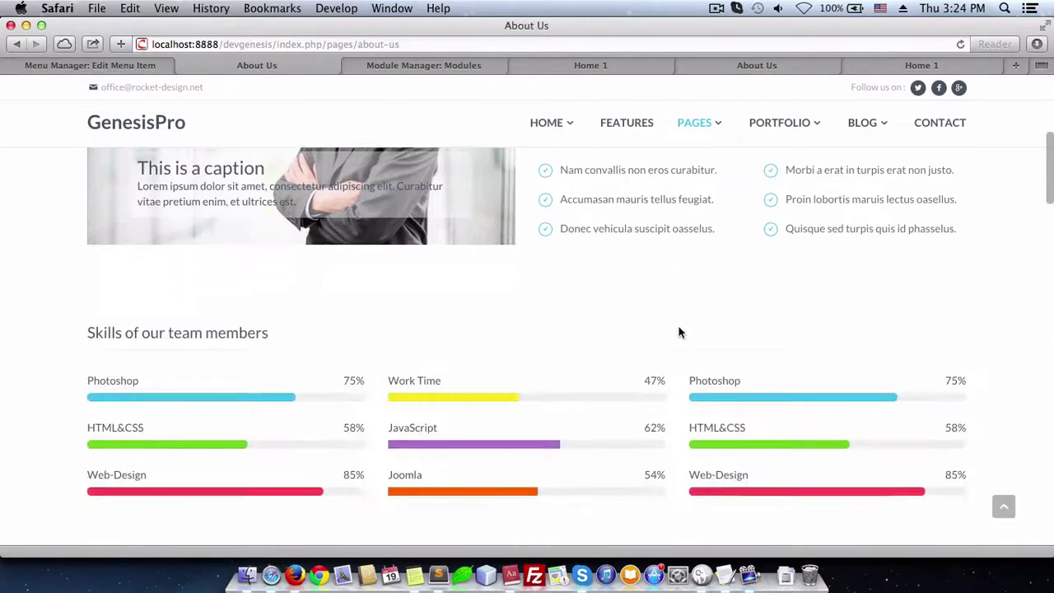
{"action": "scroll", "coordinate": [673, 429], "scroll_direction": "down", "scroll_amount": 8}
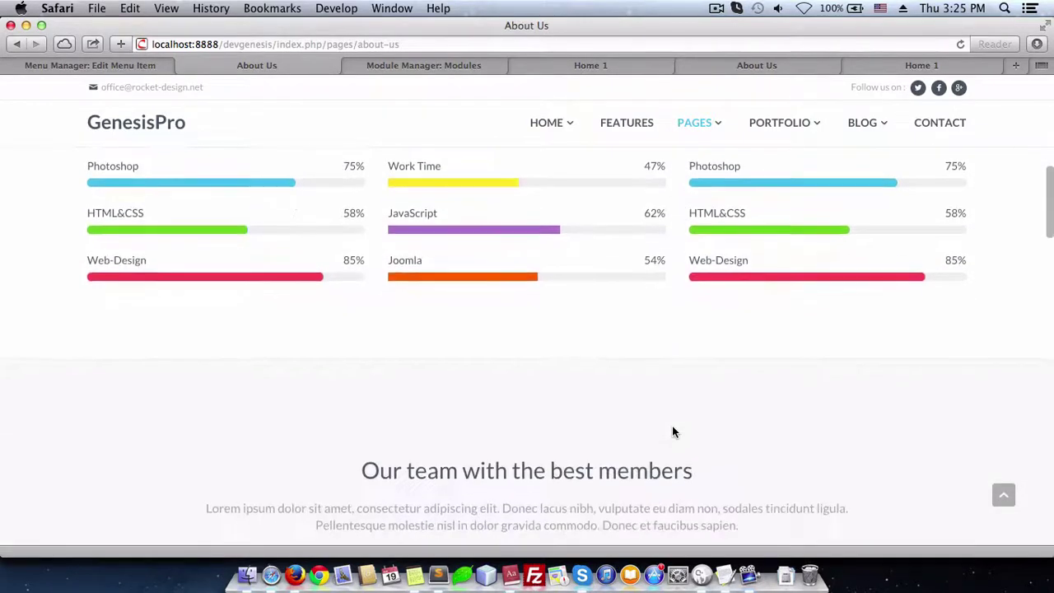
{"action": "scroll", "coordinate": [672, 431], "scroll_direction": "down", "scroll_amount": 10}
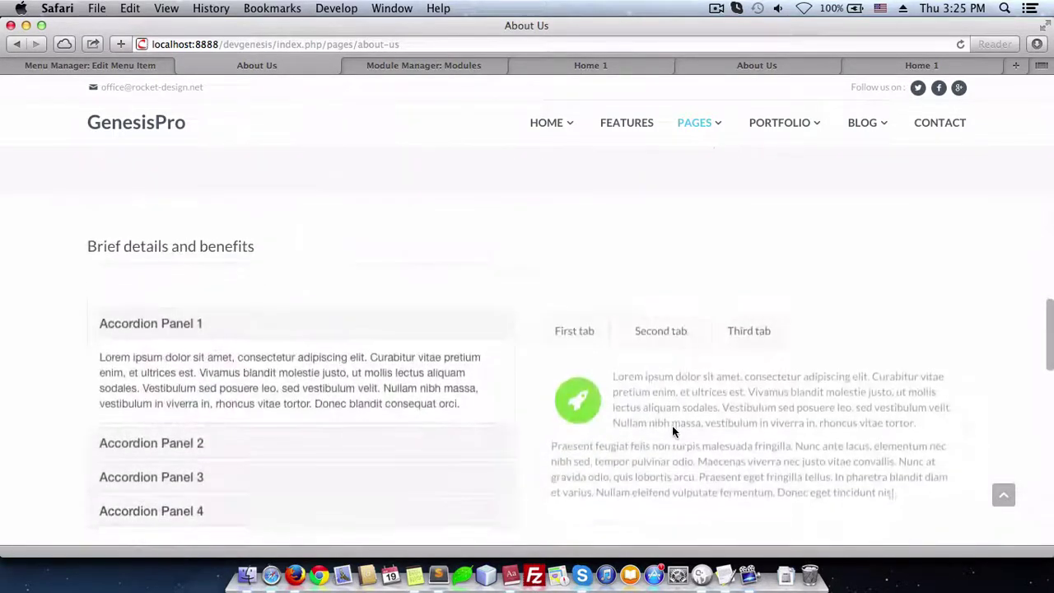
{"action": "scroll", "coordinate": [672, 431], "scroll_direction": "down", "scroll_amount": 10}
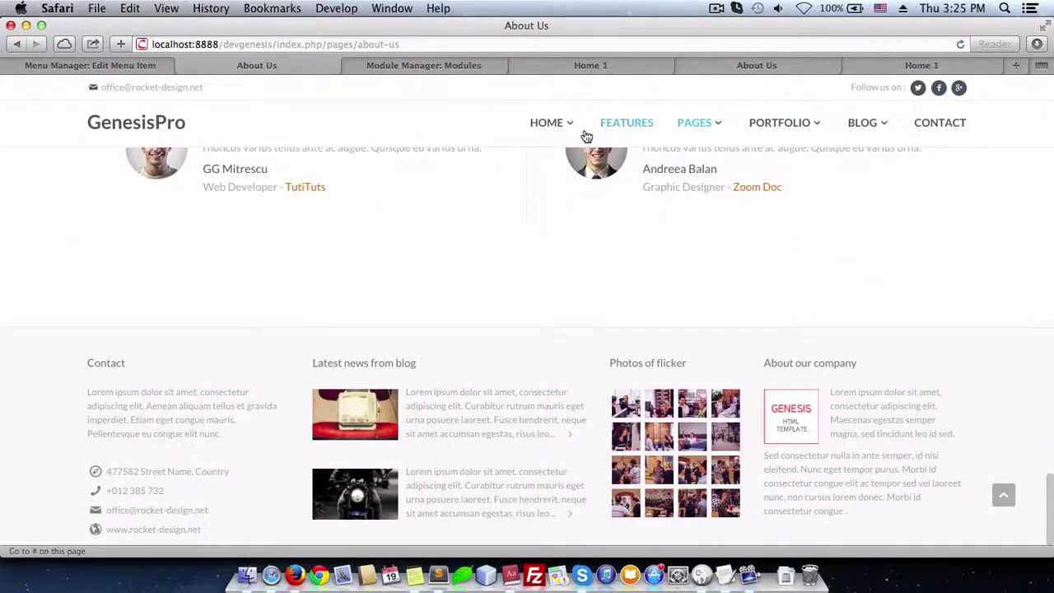
Open the site's FAQ page and examine its content
{"action": "mouse_move", "coordinate": [697, 137]}
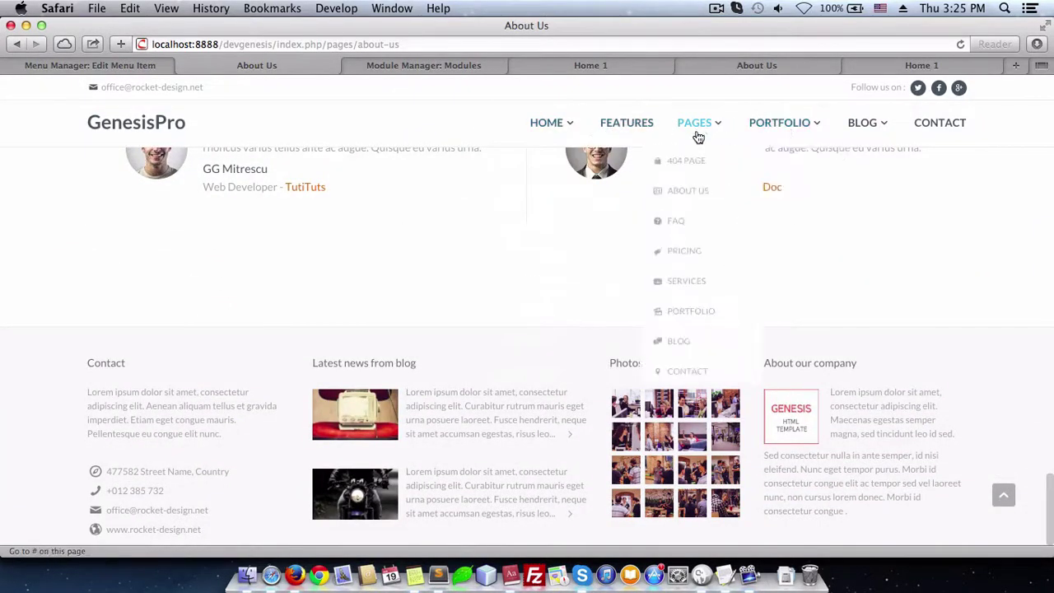
{"action": "left_click", "coordinate": [684, 224]}
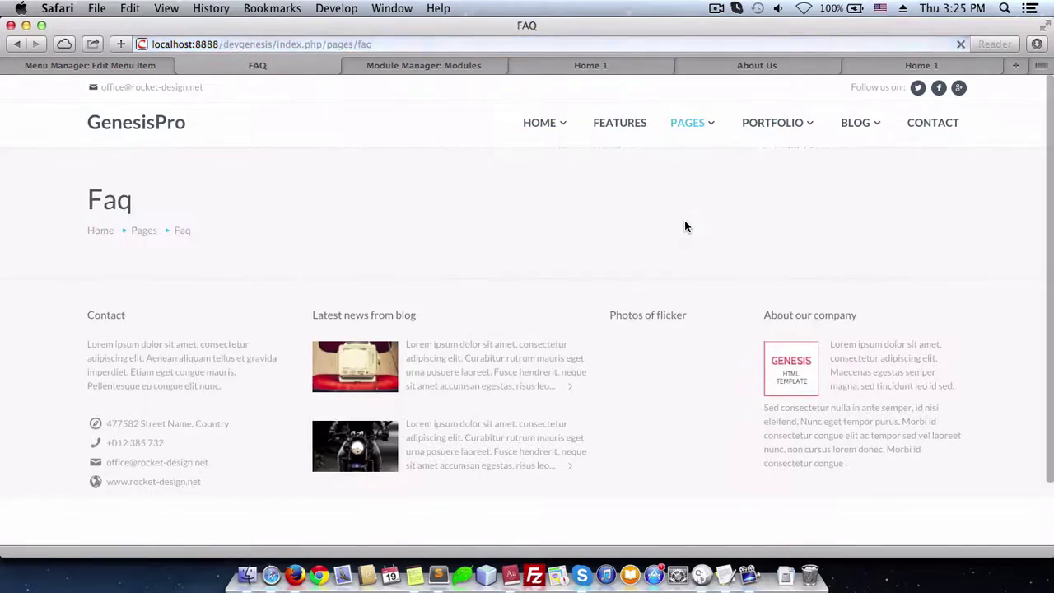
{"action": "scroll", "coordinate": [450, 262], "scroll_direction": "down", "scroll_amount": 1}
Close the About Us menu item in the administration and open the Faq menu item's module assignments
{"action": "left_click", "coordinate": [108, 74]}
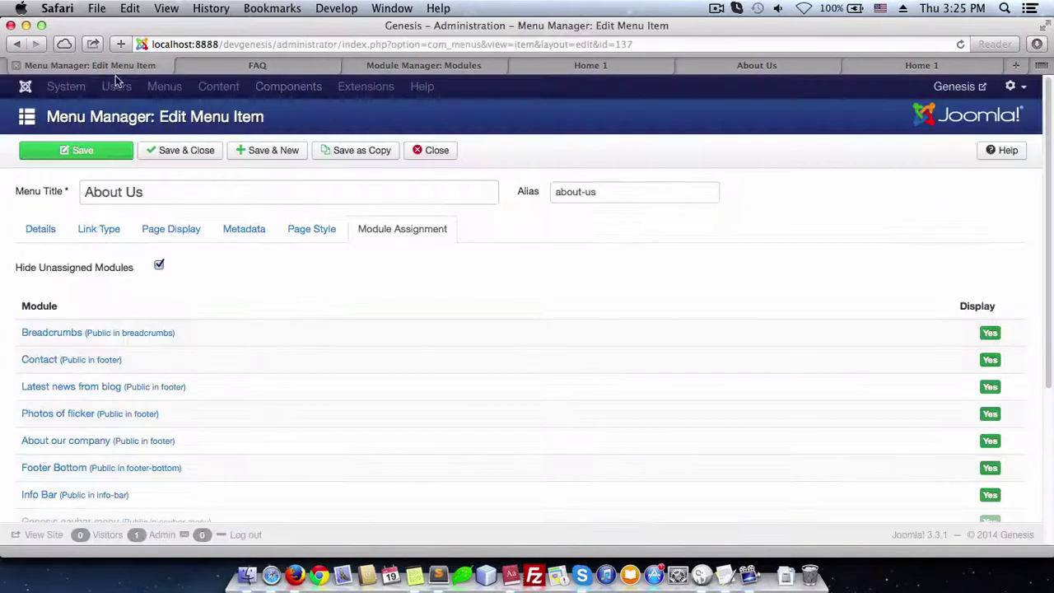
{"action": "left_click", "coordinate": [433, 159]}
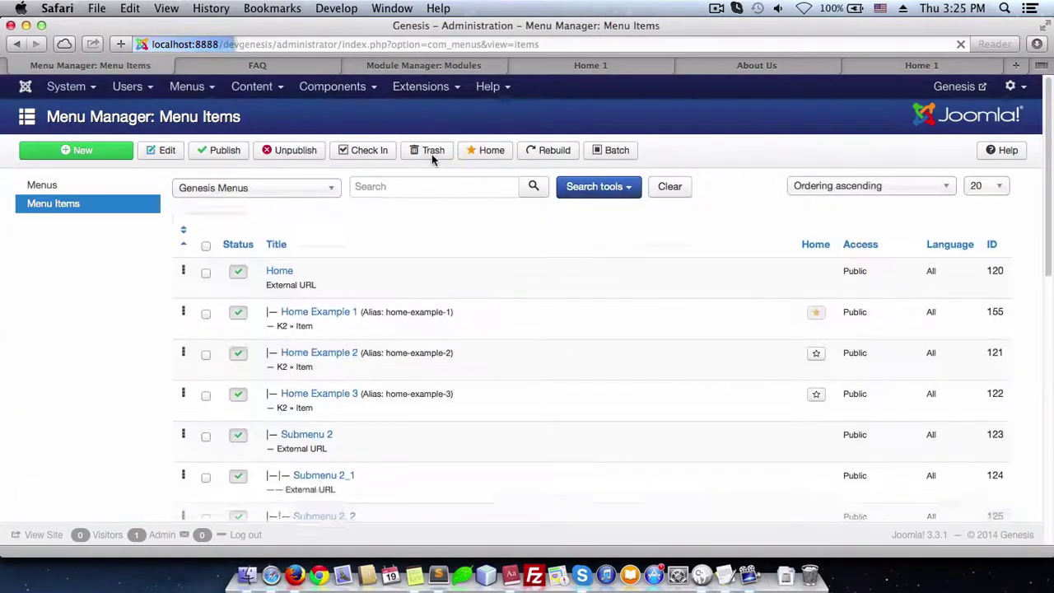
{"action": "scroll", "coordinate": [332, 339], "scroll_direction": "down", "scroll_amount": 4}
{"action": "scroll", "coordinate": [333, 337], "scroll_direction": "down", "scroll_amount": 9}
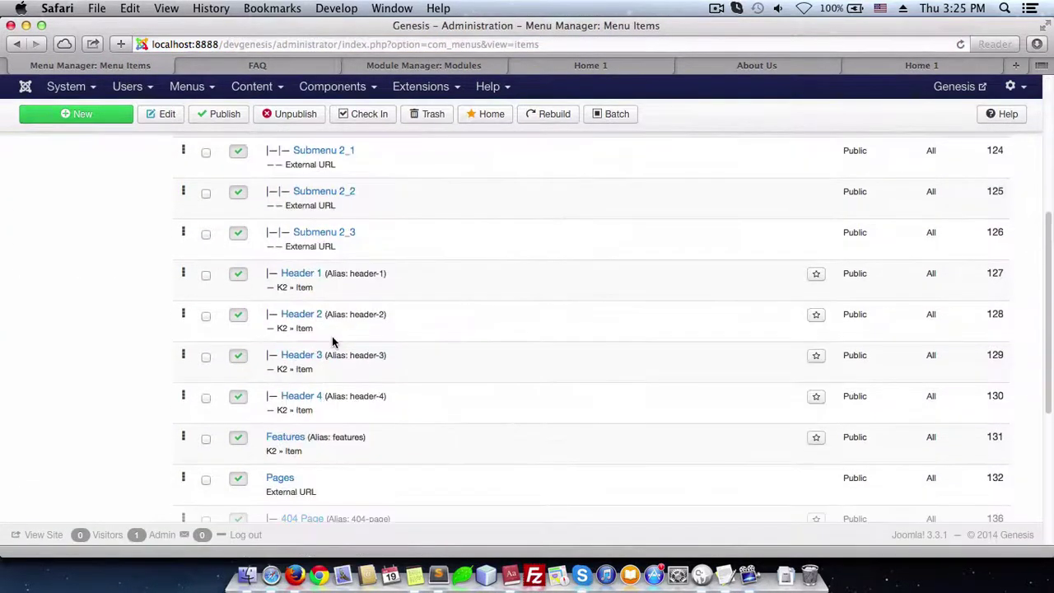
{"action": "scroll", "coordinate": [313, 395], "scroll_direction": "down", "scroll_amount": 1}
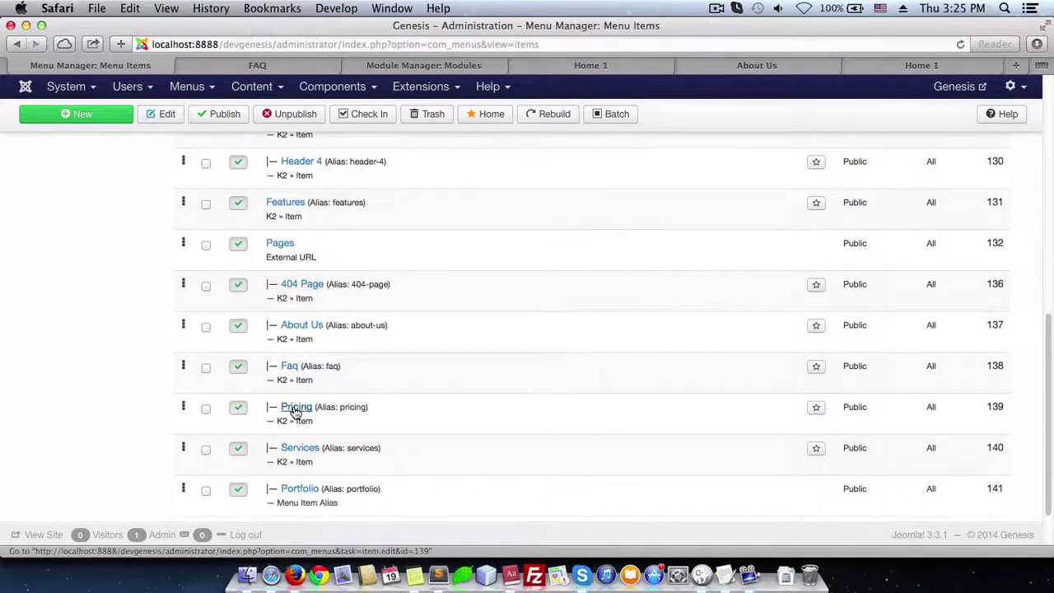
{"action": "left_click", "coordinate": [289, 365]}
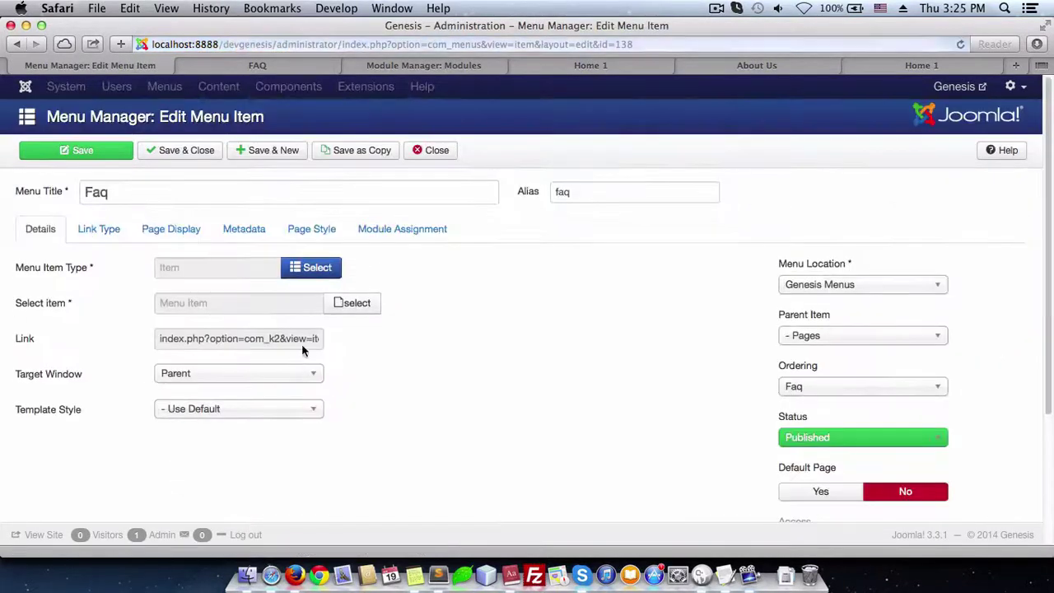
{"action": "left_click", "coordinate": [419, 232]}
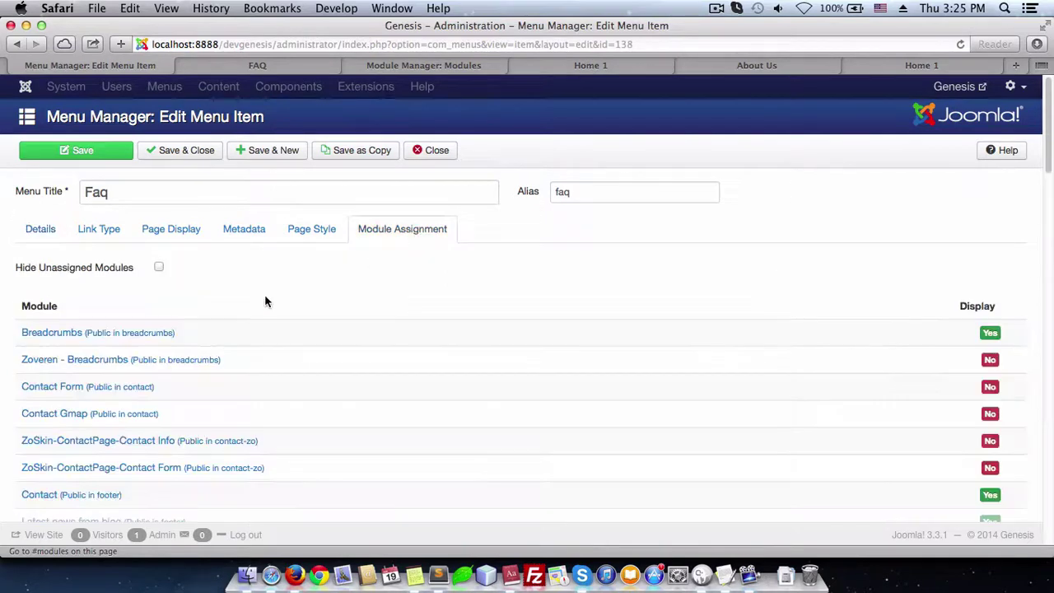
Hide the unassigned modules for the Faq menu item, set the FaqsPage-Faqs module's status to Published, and save and close the module
{"action": "left_click", "coordinate": [159, 268]}
{"action": "scroll", "coordinate": [392, 300], "scroll_direction": "down", "scroll_amount": 1}
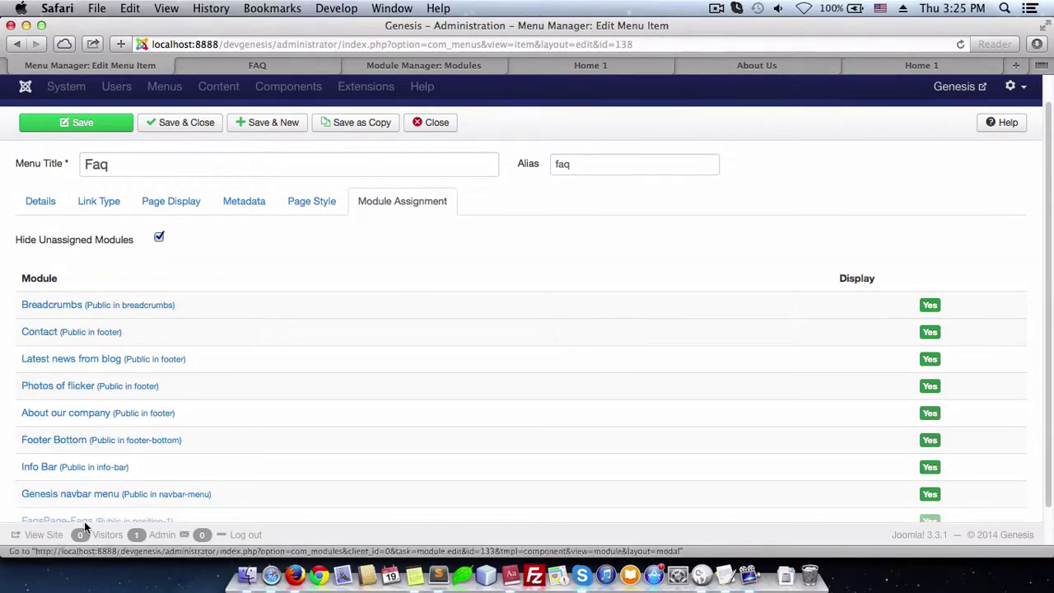
{"action": "left_click", "coordinate": [89, 523]}
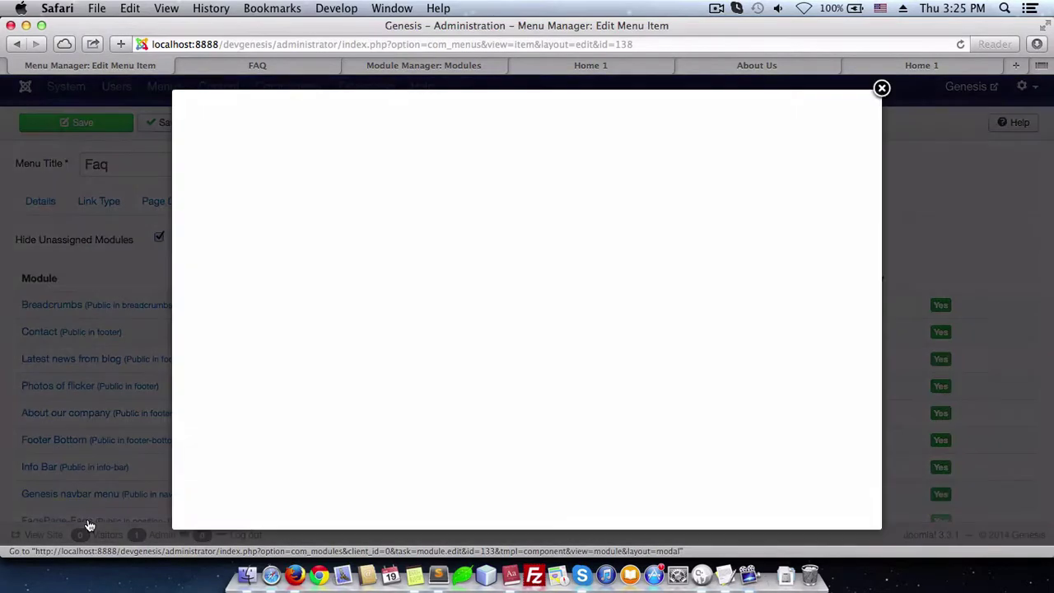
{"action": "left_click", "coordinate": [750, 334]}
{"action": "left_click", "coordinate": [741, 357]}
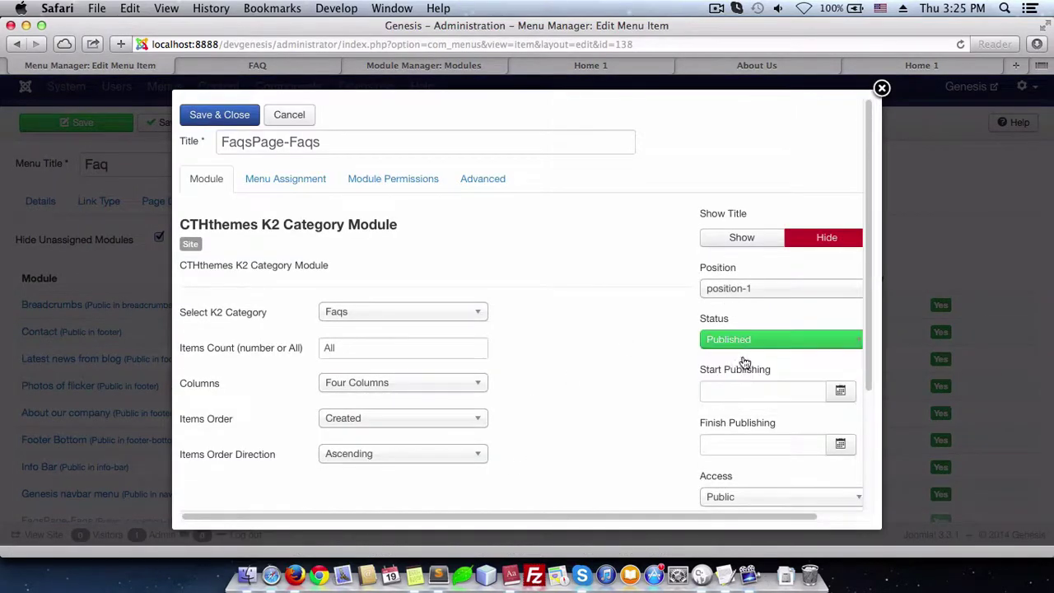
{"action": "left_click", "coordinate": [220, 116]}
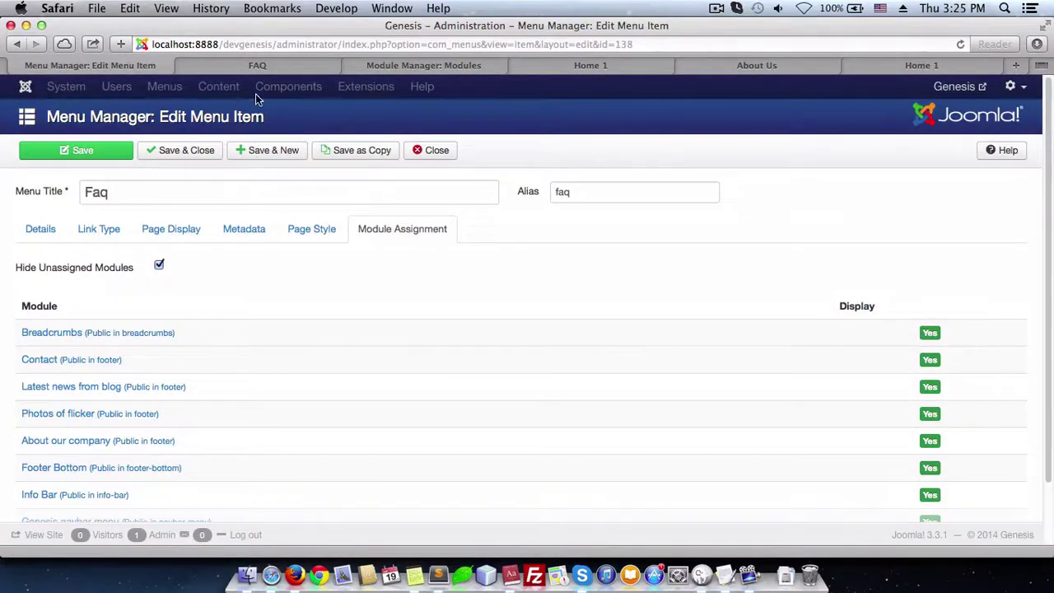
Reload the site's FAQ page, try toggling the first questions in the accordion, and examine the page down to the footer
{"action": "left_click", "coordinate": [268, 65]}
{"action": "left_click", "coordinate": [389, 46]}
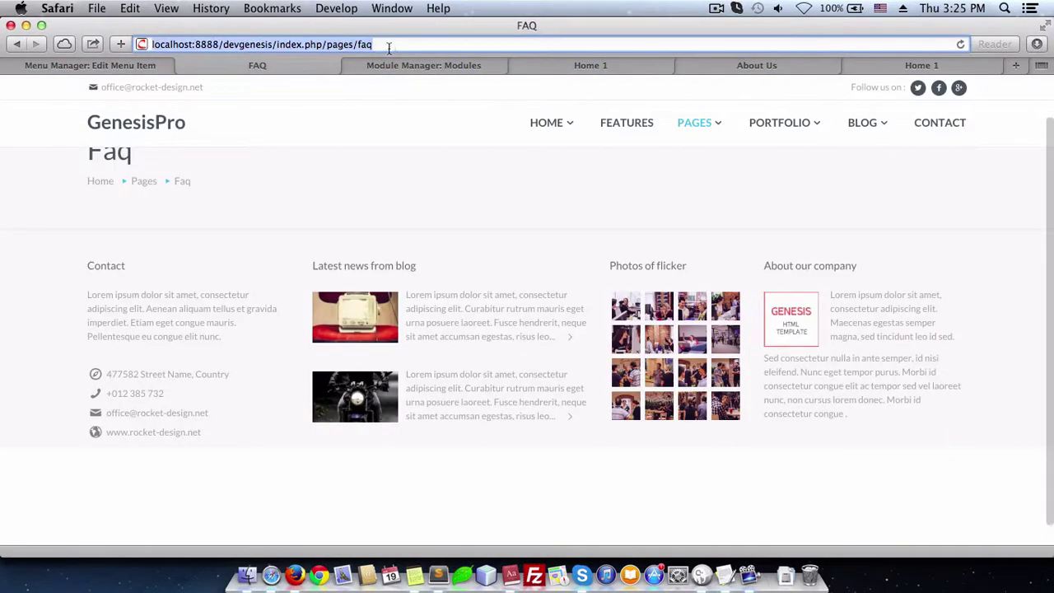
{"action": "left_click", "coordinate": [959, 44]}
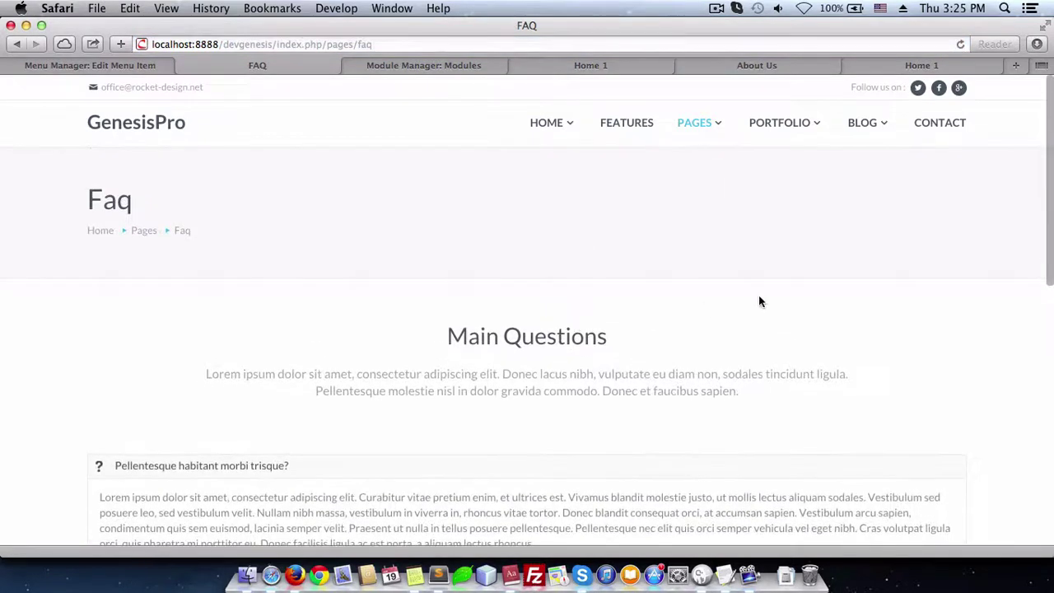
{"action": "scroll", "coordinate": [341, 405], "scroll_direction": "down", "scroll_amount": 4}
{"action": "left_click", "coordinate": [174, 290]}
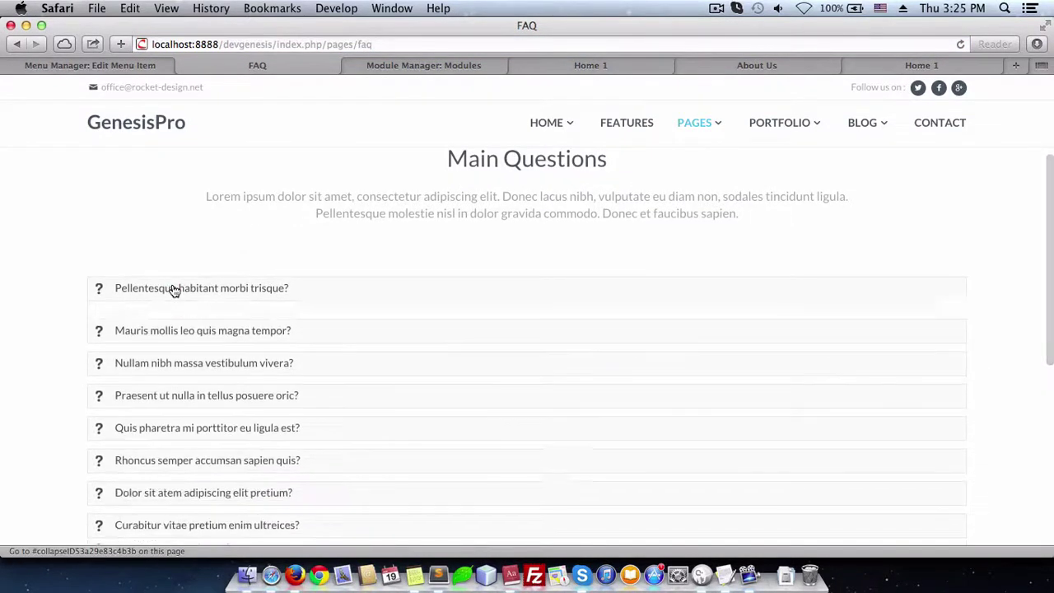
{"action": "left_click", "coordinate": [192, 321]}
{"action": "scroll", "coordinate": [412, 340], "scroll_direction": "down", "scroll_amount": 7}
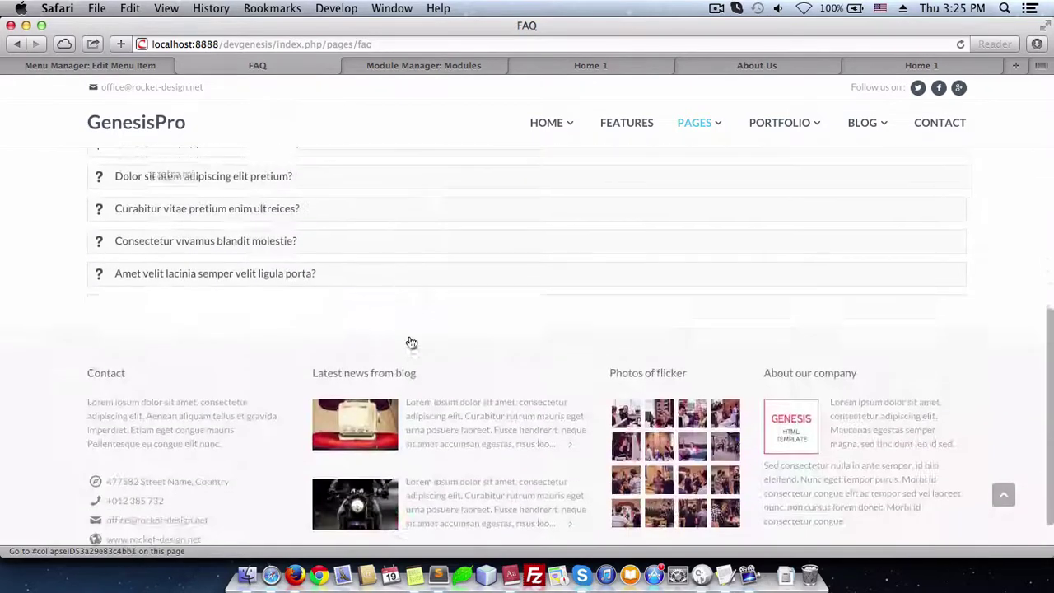
Switch to TextEdit and add the line "Then edit all your pages like above" at the end of the notes
{"action": "left_click", "coordinate": [724, 575]}
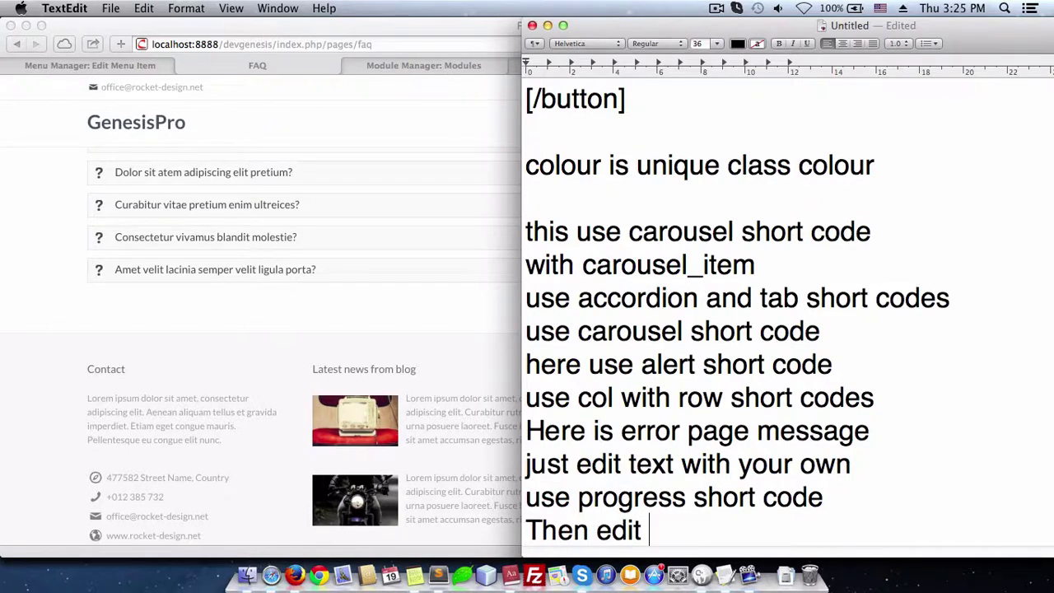
{"action": "type", "text": "ou"}
{"action": "key", "text": "BackSpace"}
{"action": "key", "text": "BackSpace"}
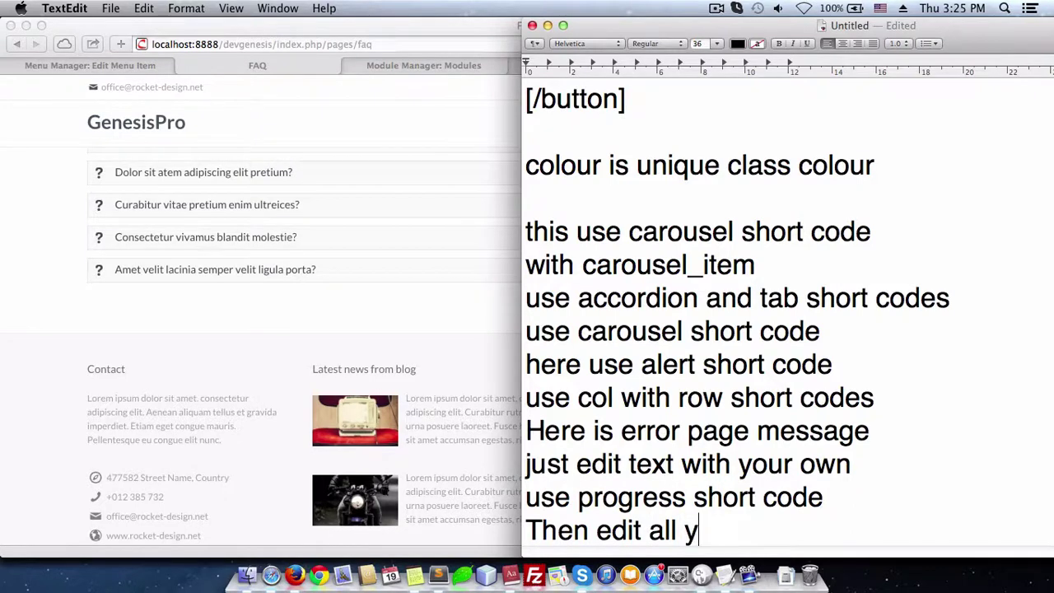
{"action": "type", "text": "ages like above"}
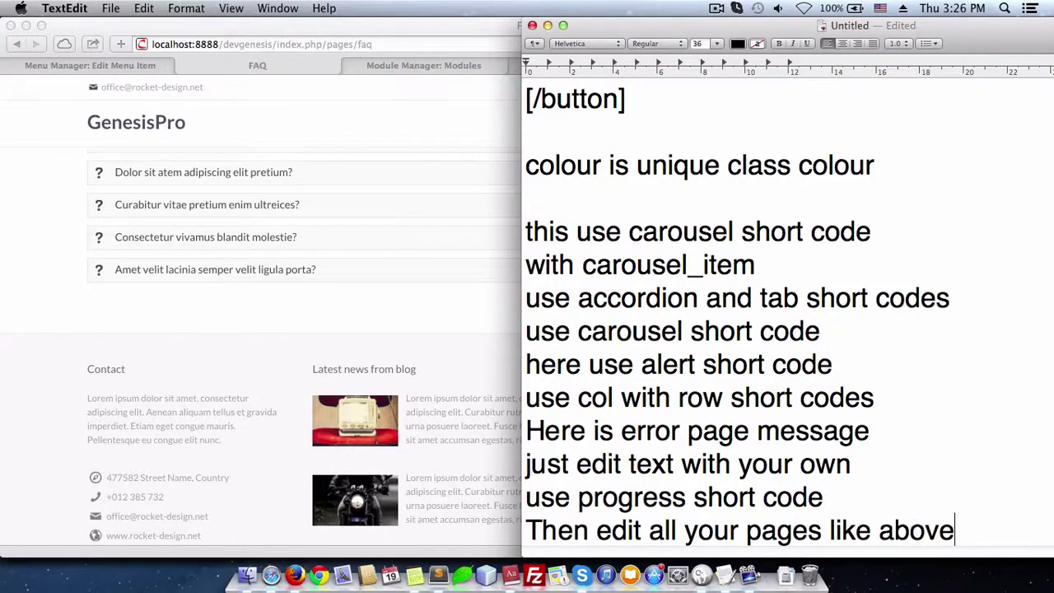
{"action": "key", "text": "Return"}
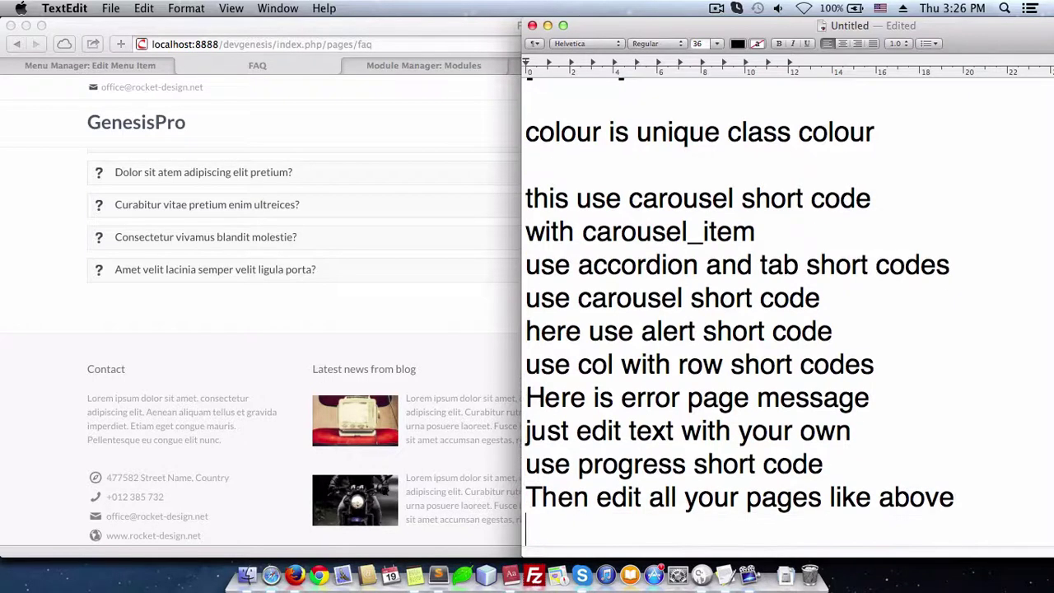